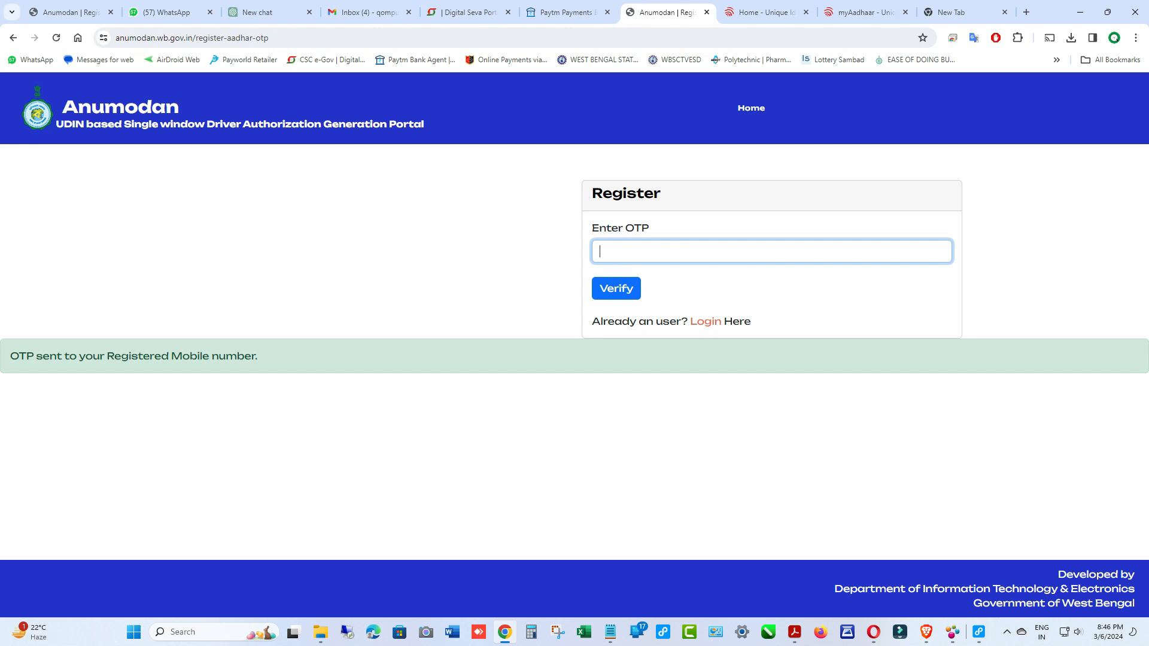
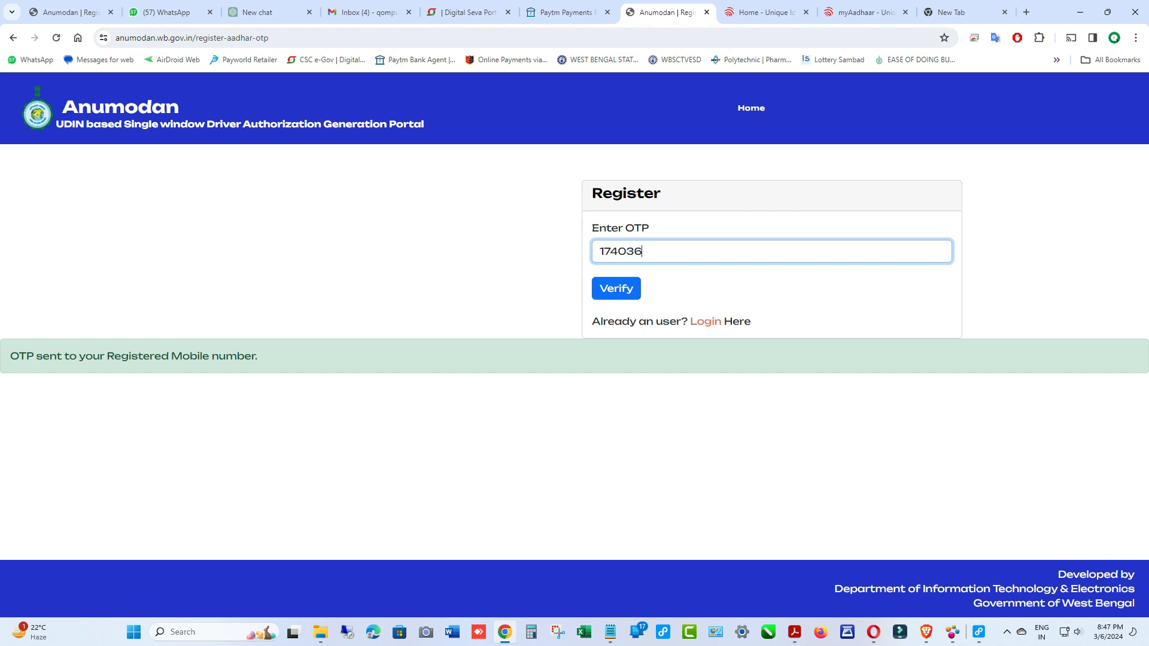
Enter the received registration OTP and verify it to authenticate the Aadhaar profile.
key("Return")
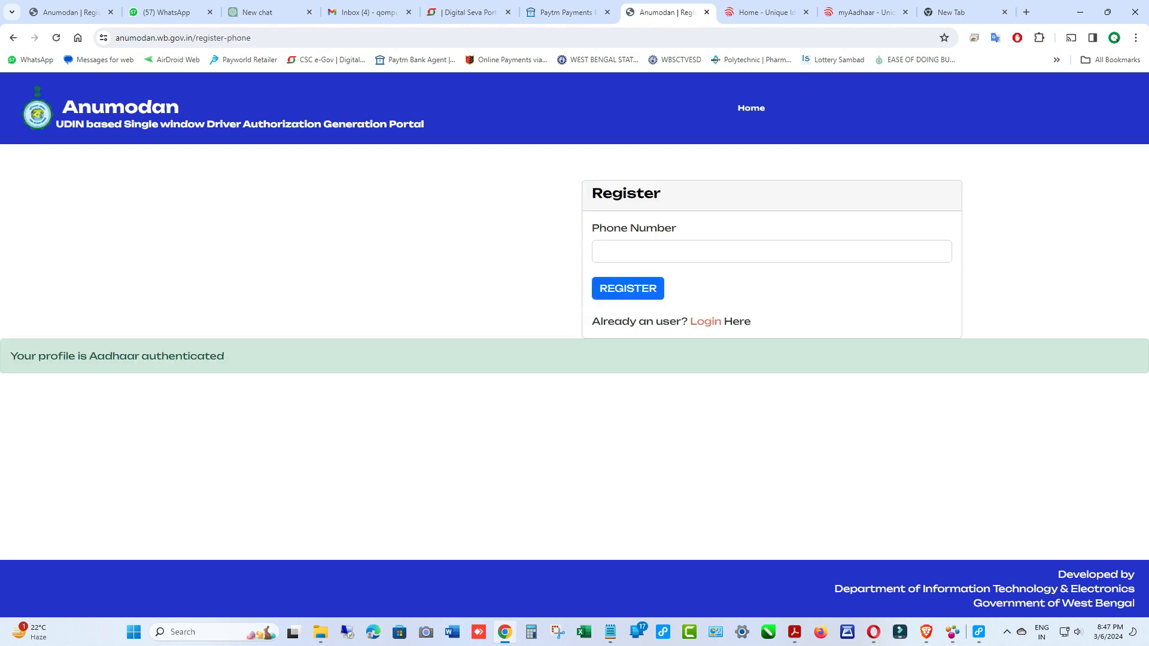
Enter the profile's mobile number in Phone Number and submit the registration.
left_click(650, 252)
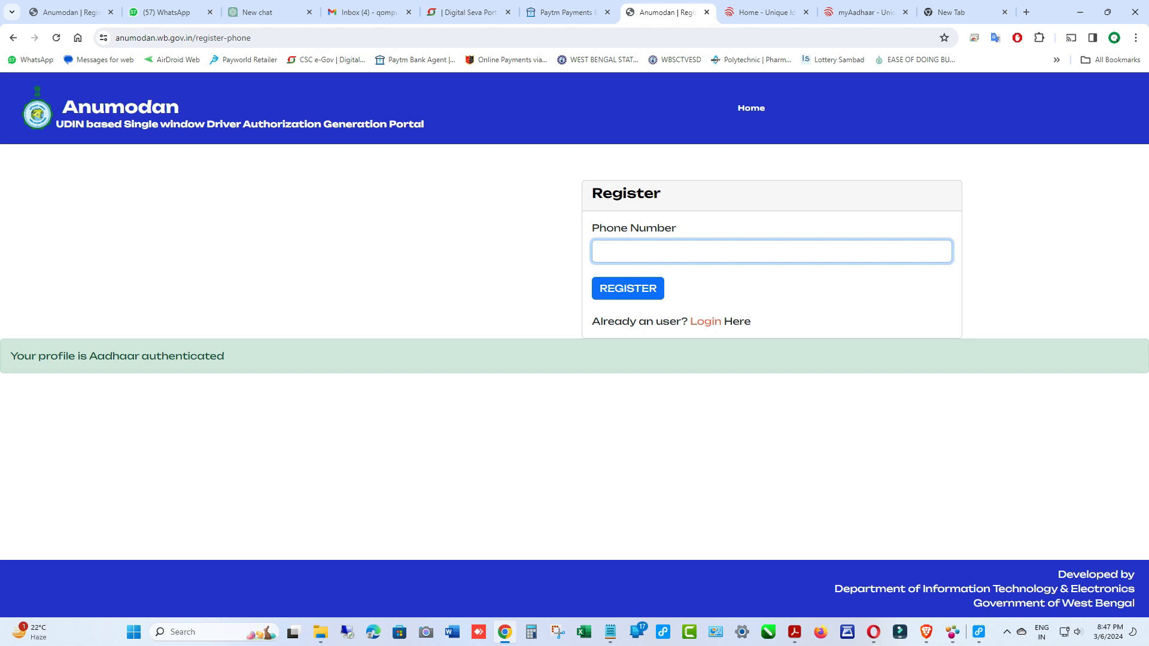
key("alt+Tab")
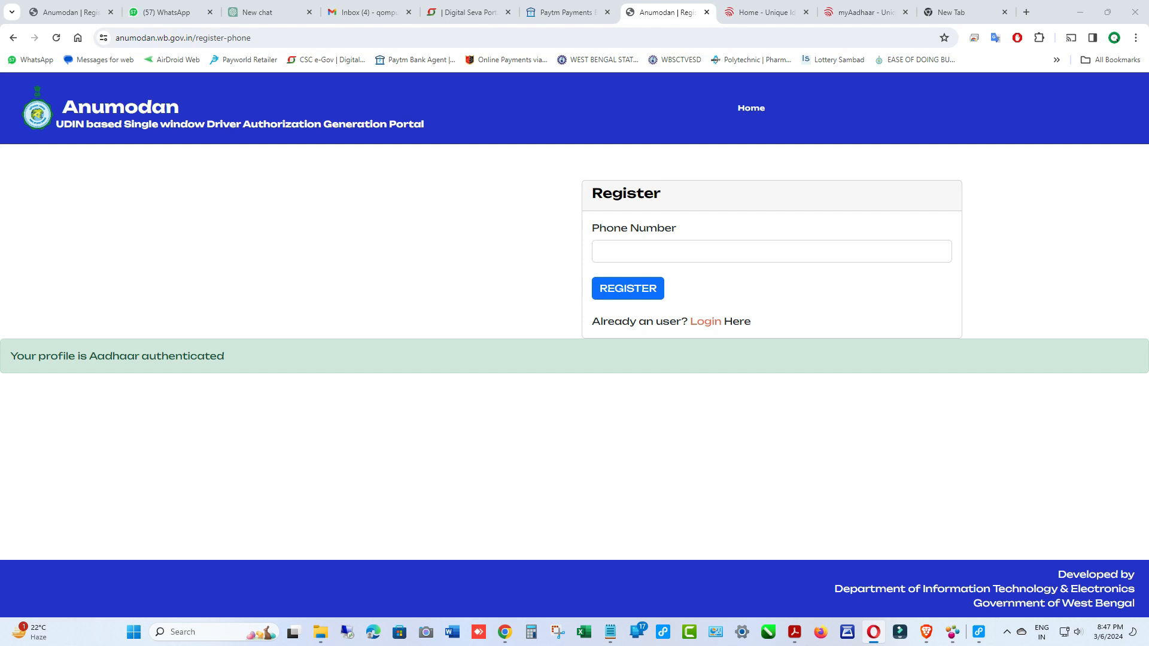
key("alt+Tab")
key("alt+Tab")
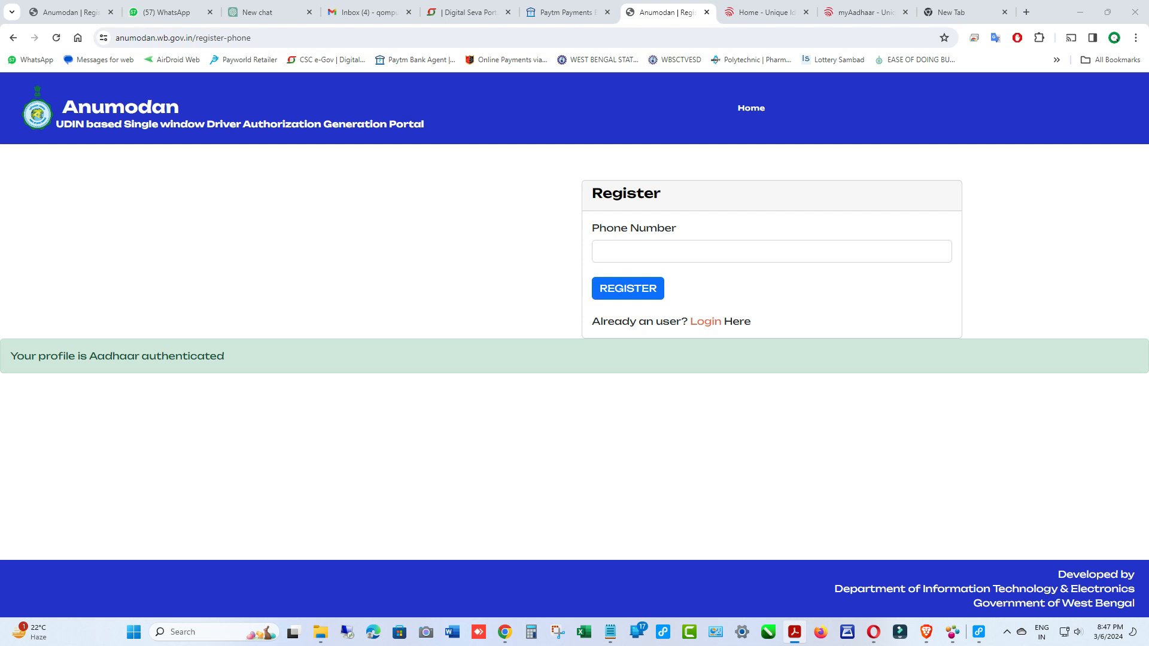
left_click(599, 251)
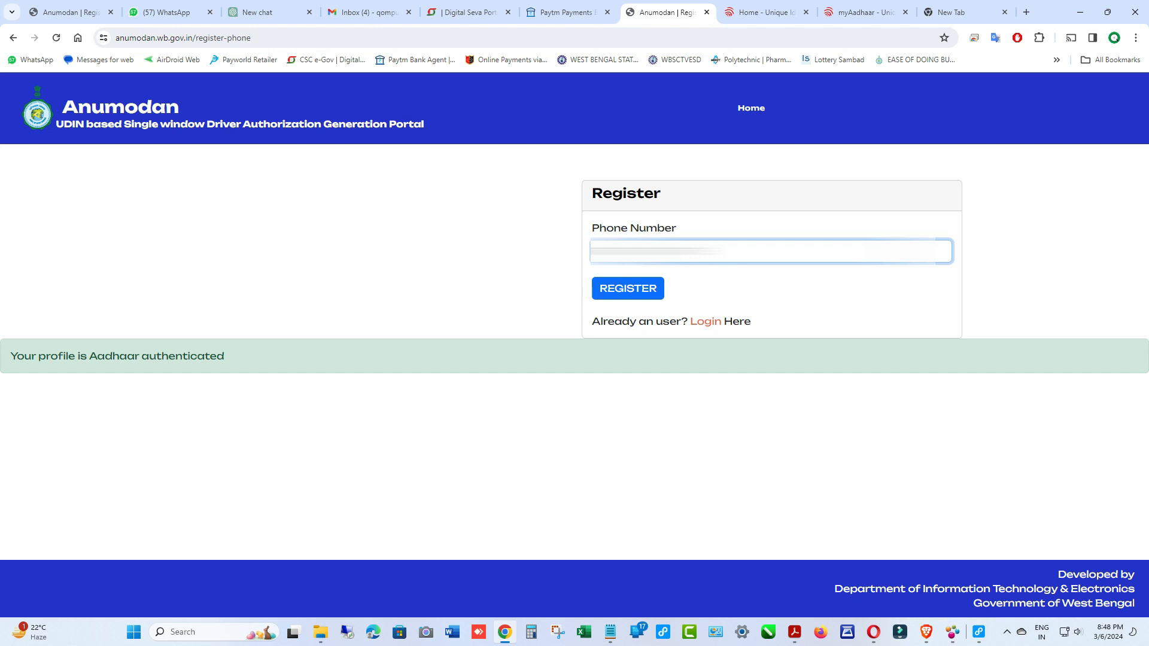
type("00")
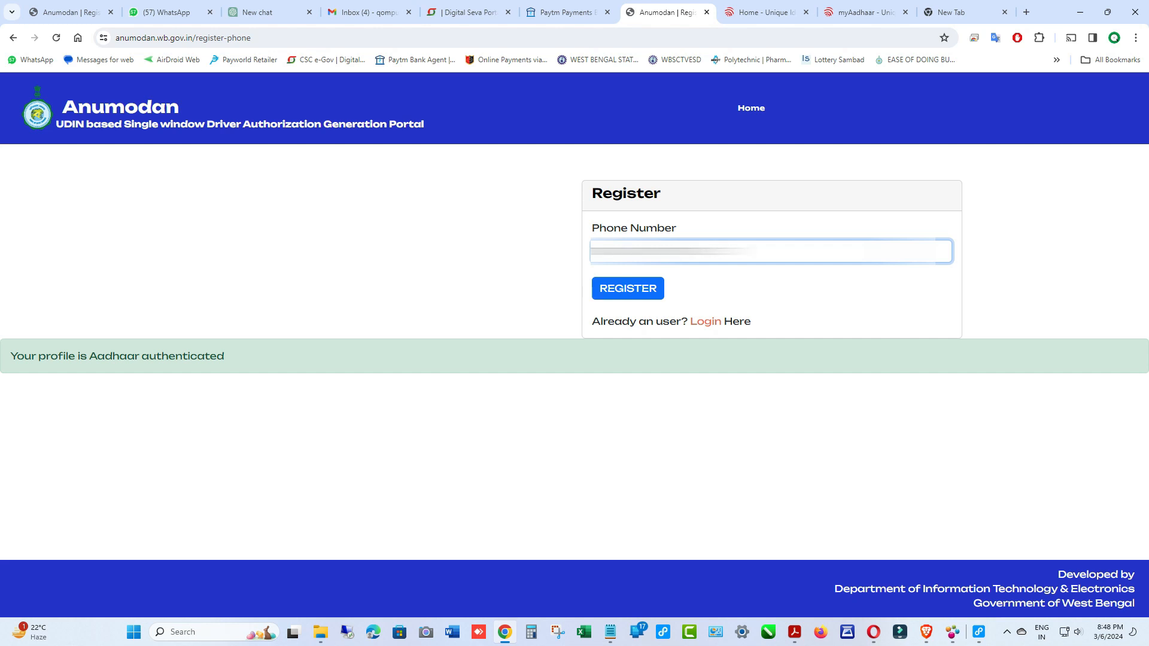
key("Return")
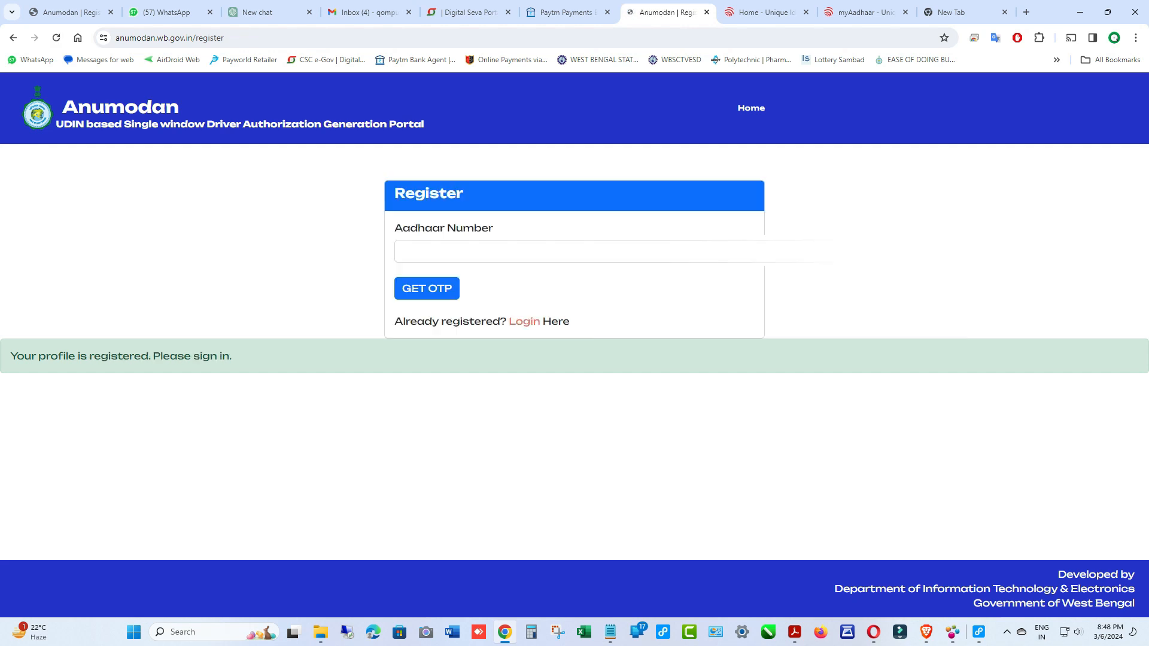
Log in with the registered mobile number and the login OTP sent to it.
left_click(483, 252)
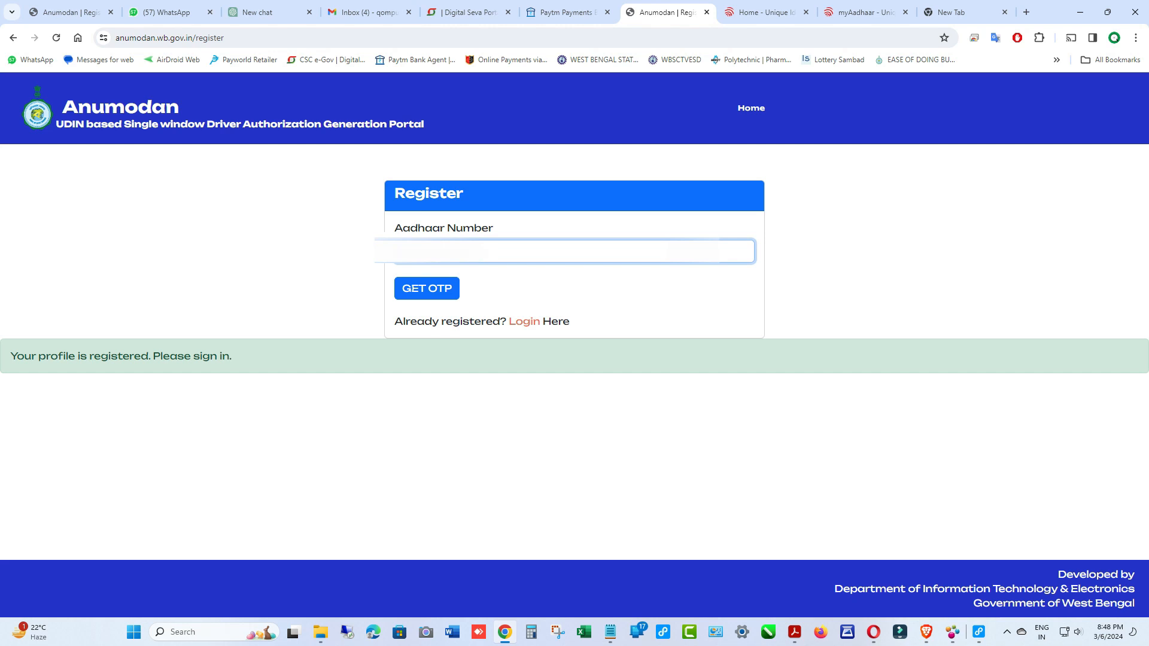
left_click(524, 322)
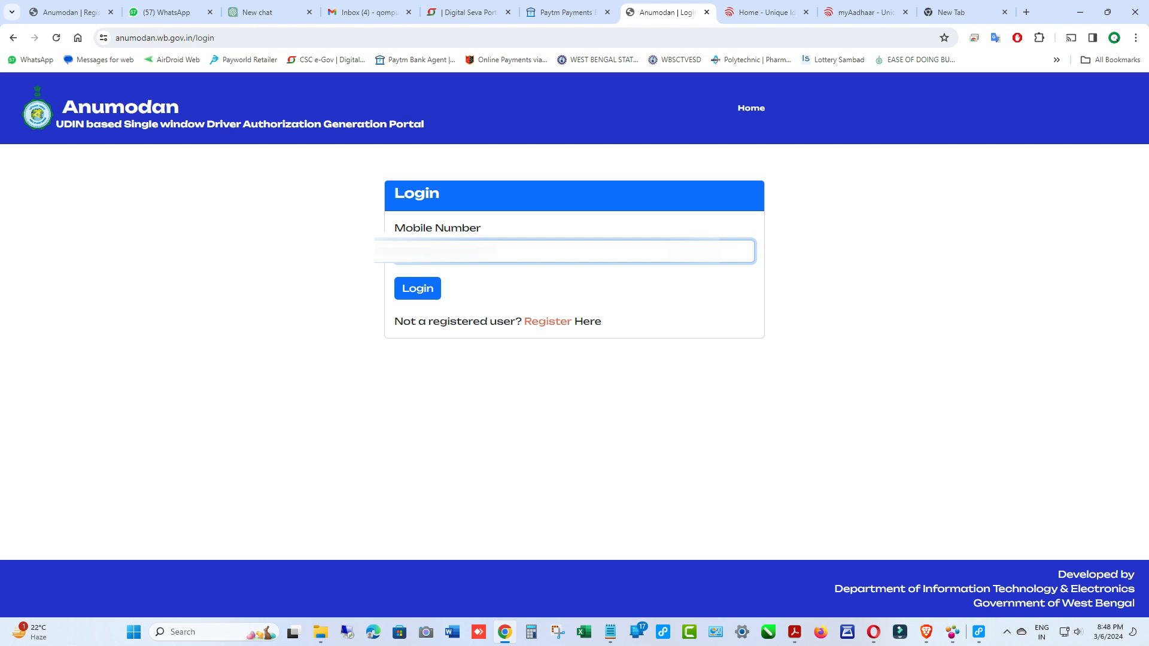
type("***")
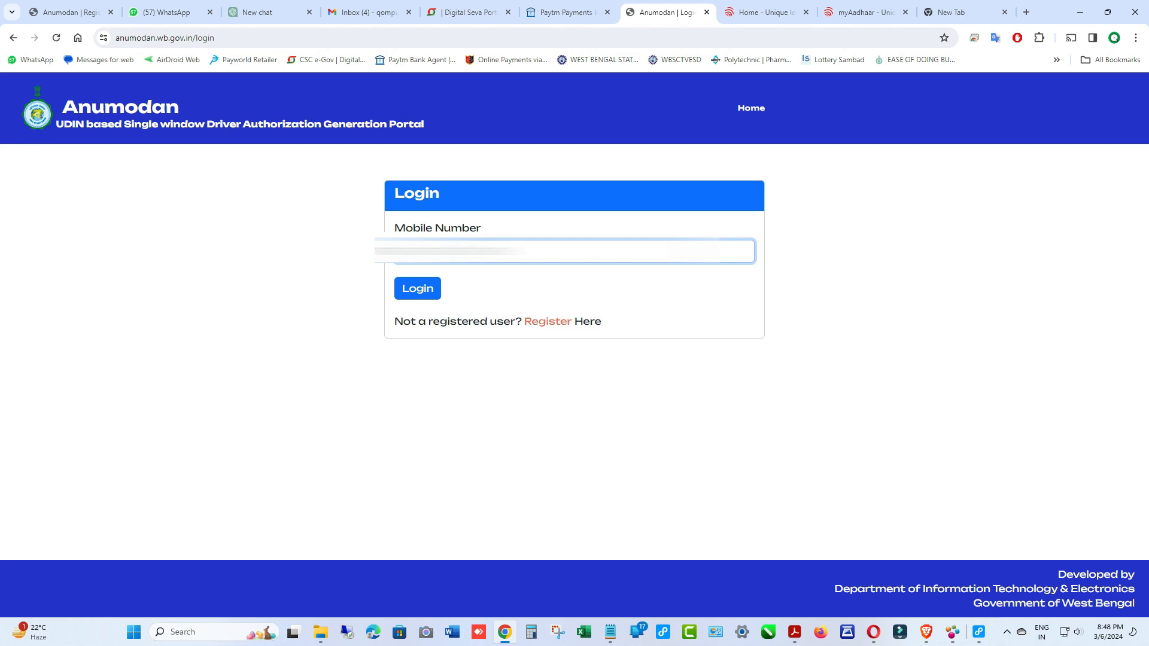
type("**")
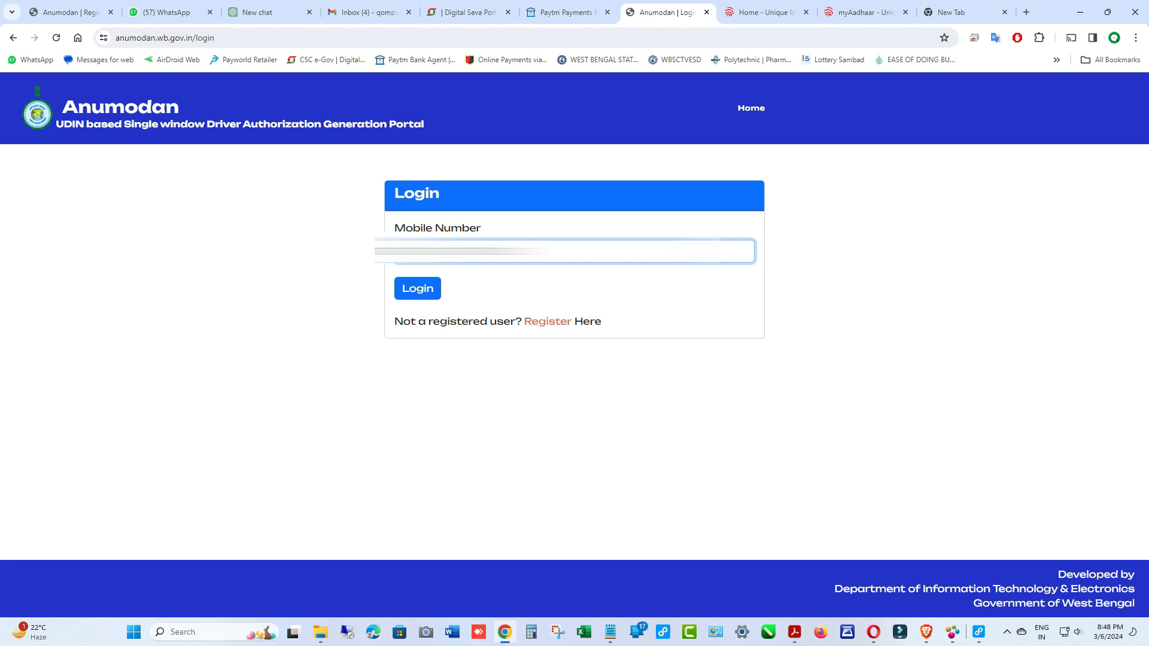
key("Return")
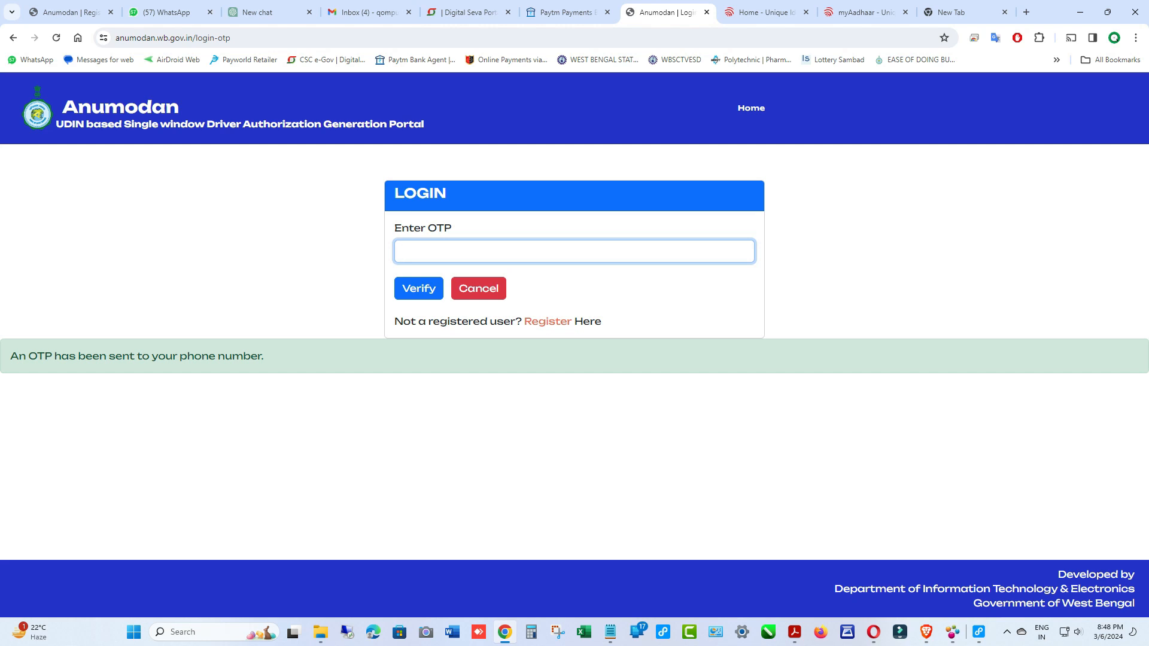
key("Return")
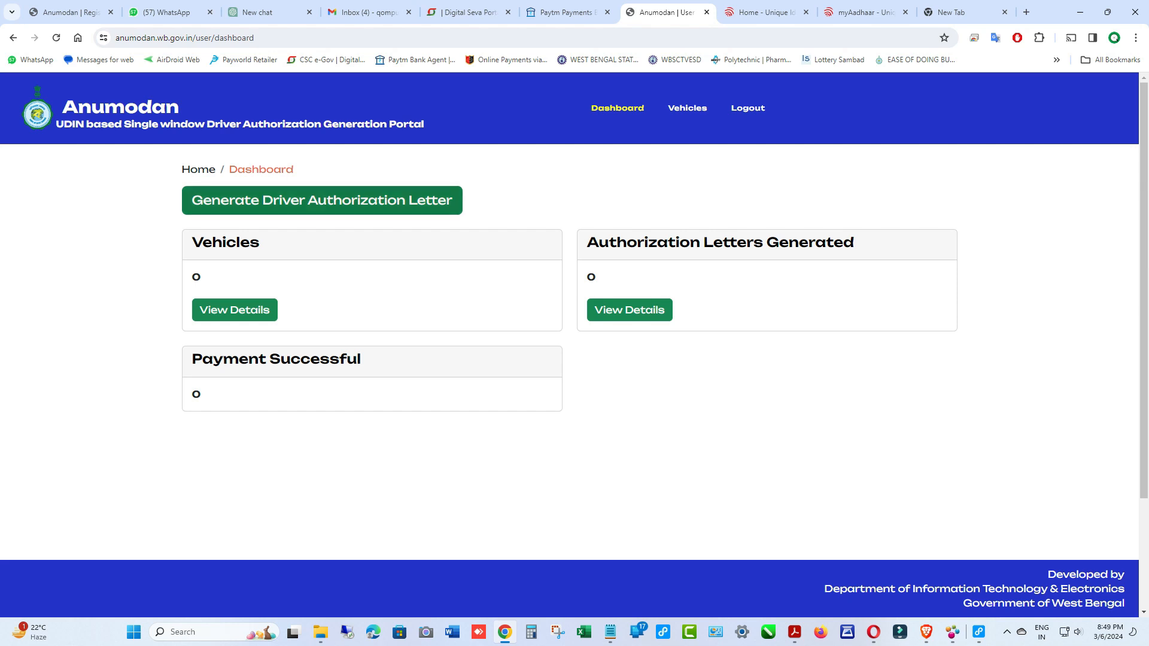
Start a new driver authorization letter and accept the Aadhaar authentication consent.
left_click(322, 200)
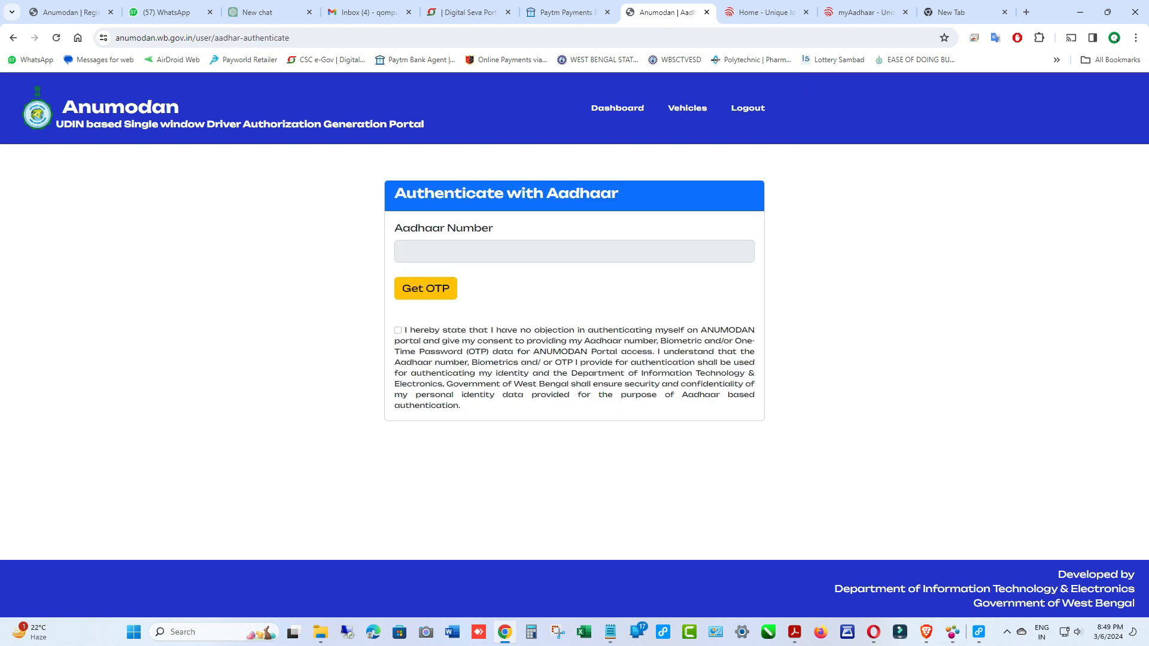
left_click(398, 331)
left_click(573, 251)
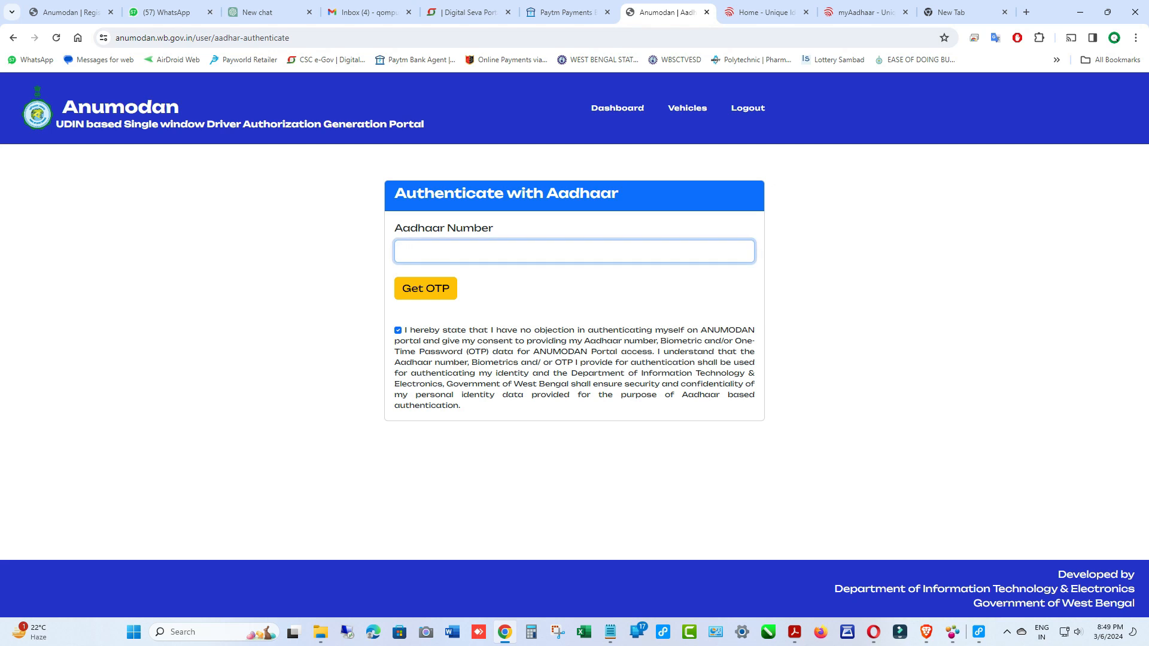
key("alt+Tab")
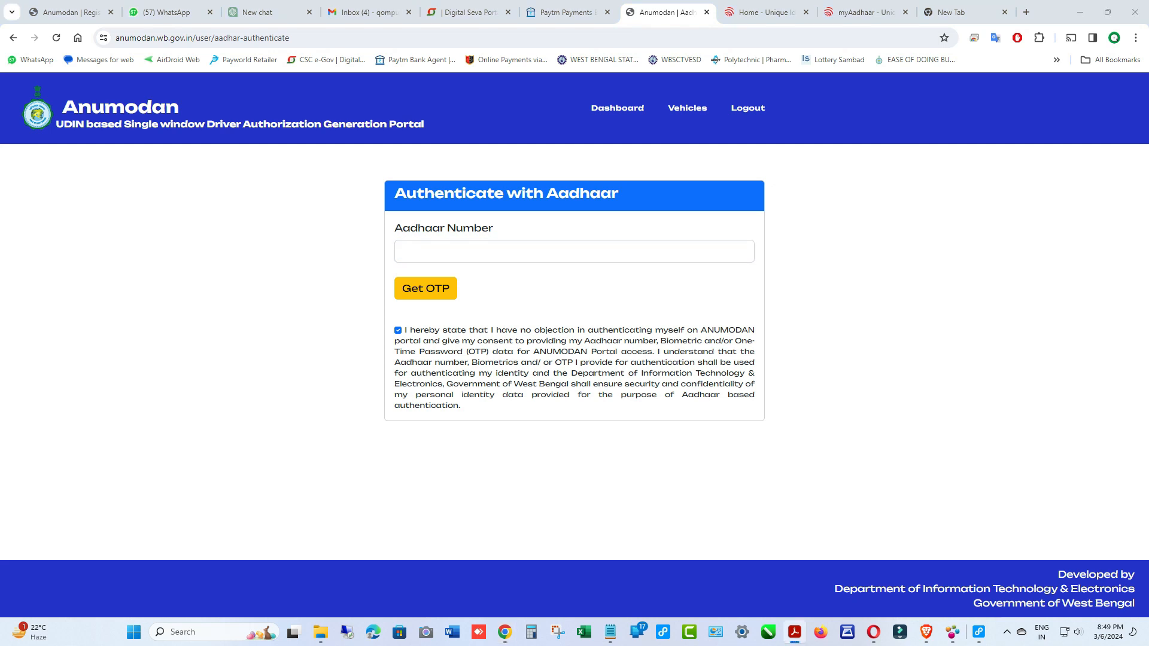
key("alt+Tab")
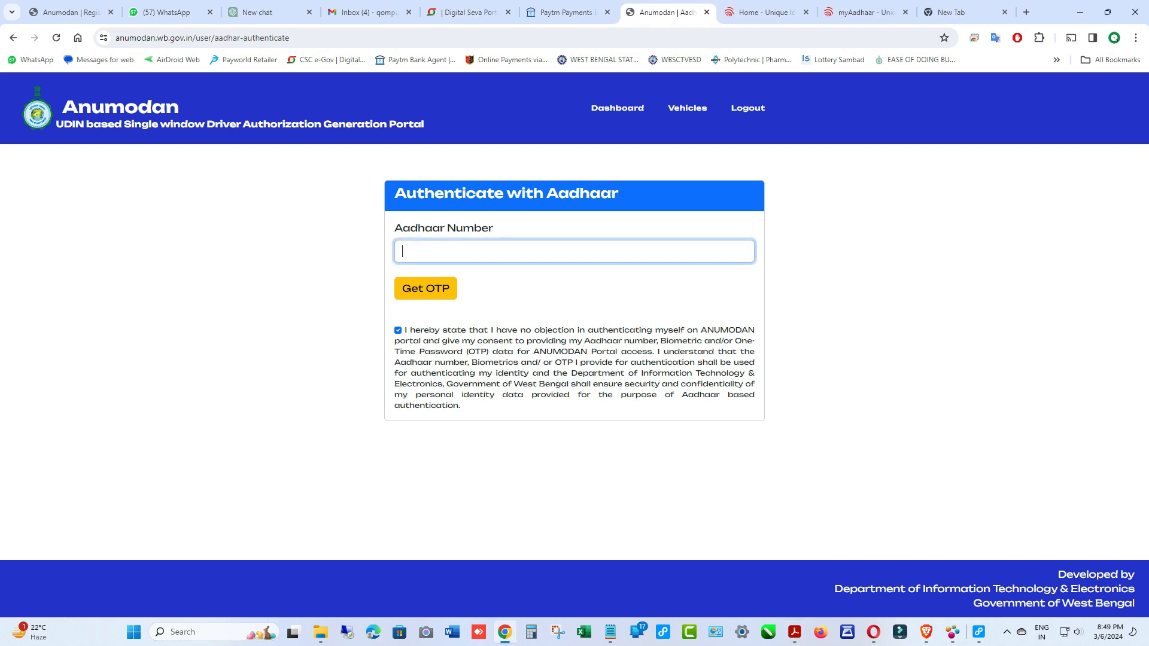
key("alt+Tab")
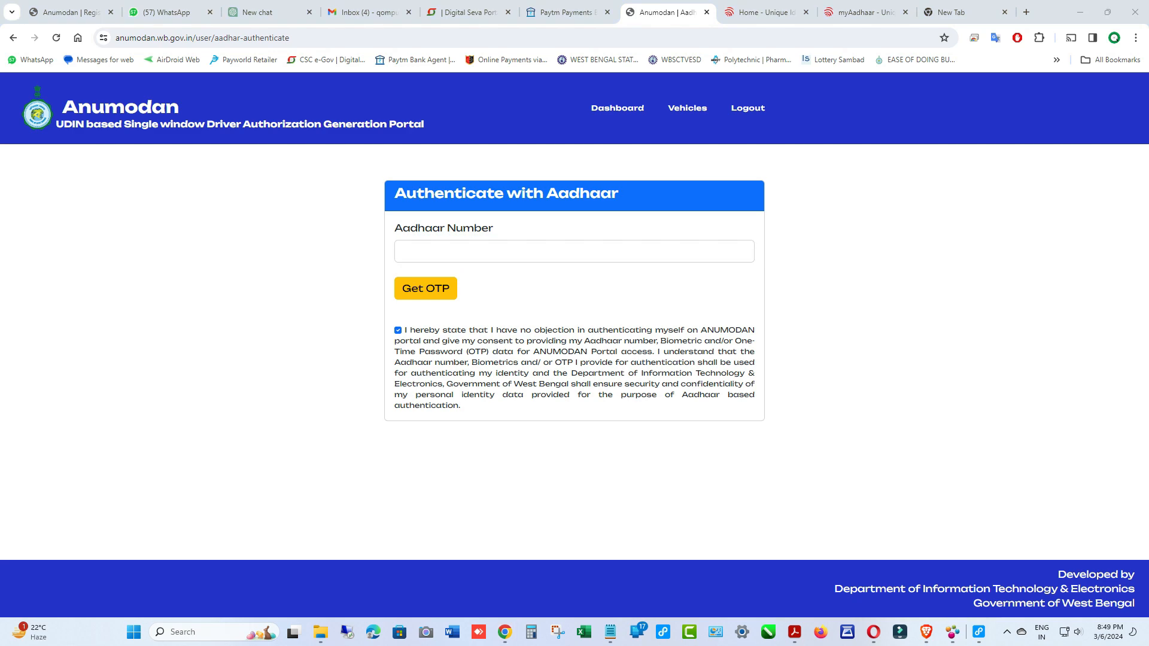
left_click(505, 632)
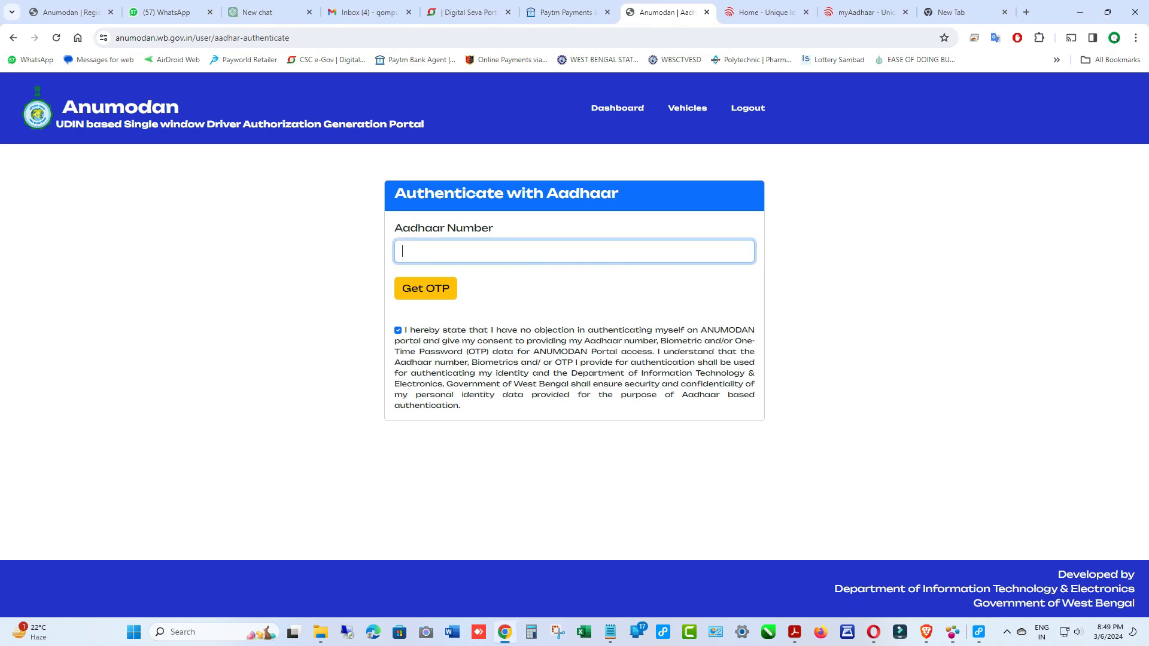
left_click(505, 632)
left_click(505, 632)
Enter the Aadhaar number, request its OTP, and focus the Enter OTP field.
key("alt+Tab")
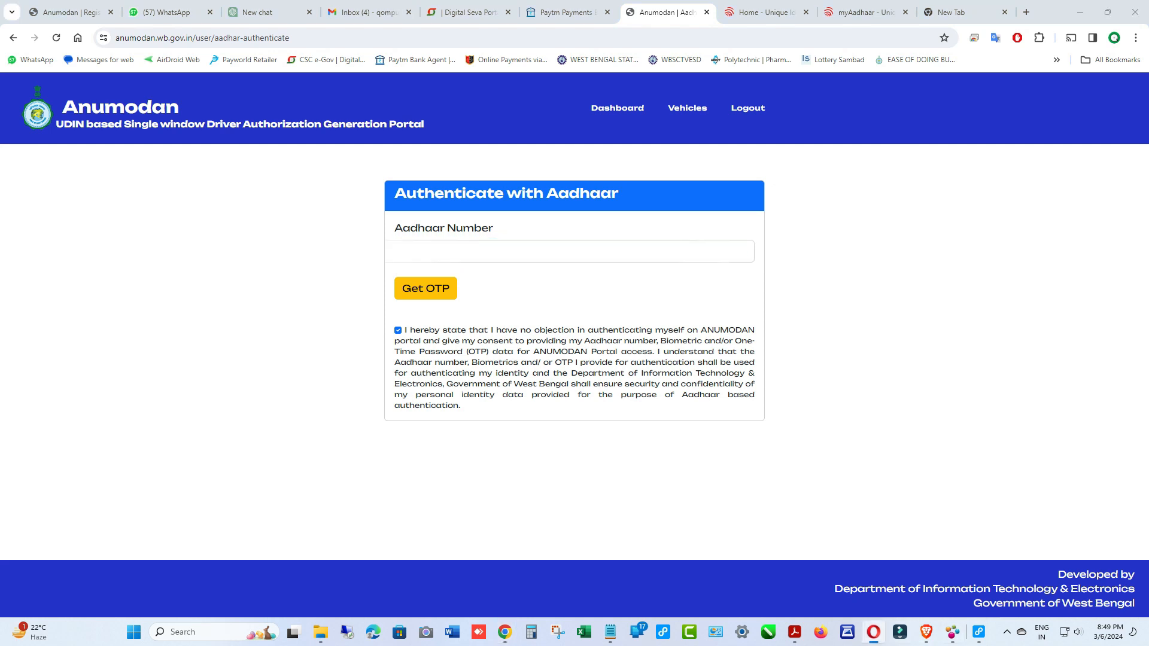
key("alt+Tab")
type("**")
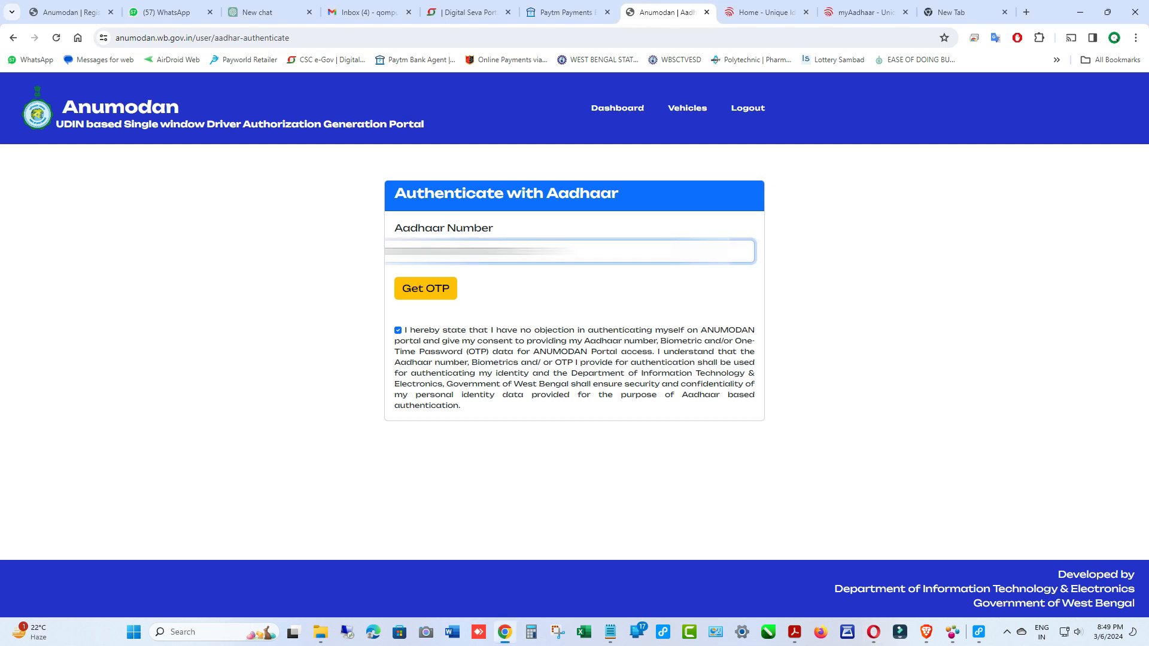
key("Return")
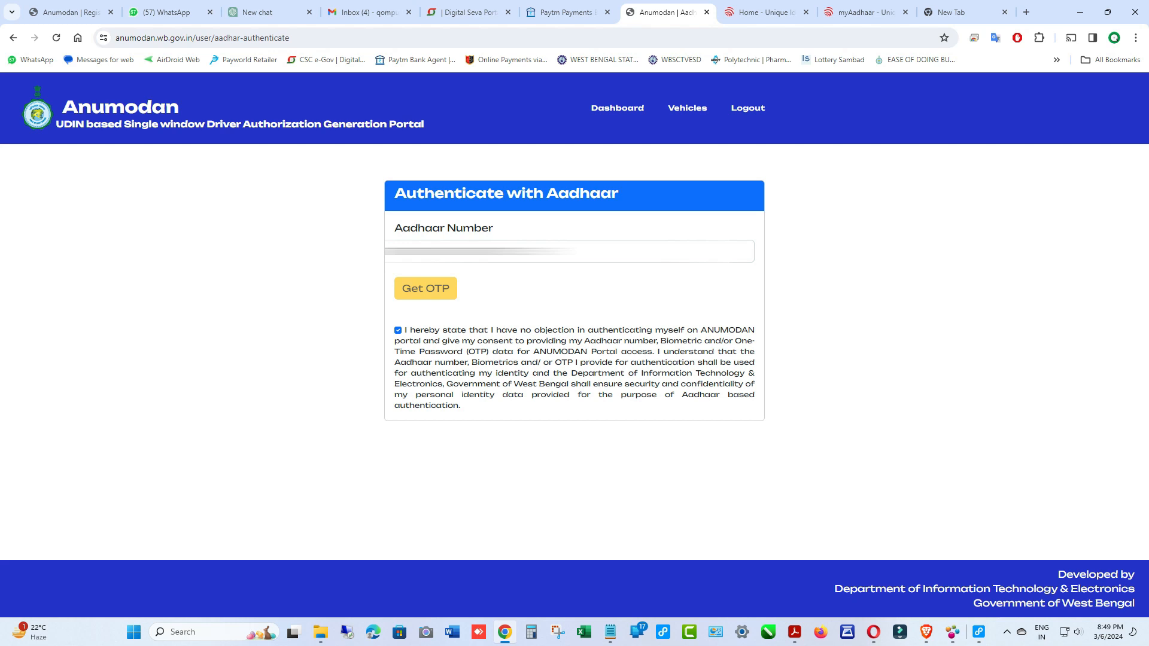
left_click(511, 349)
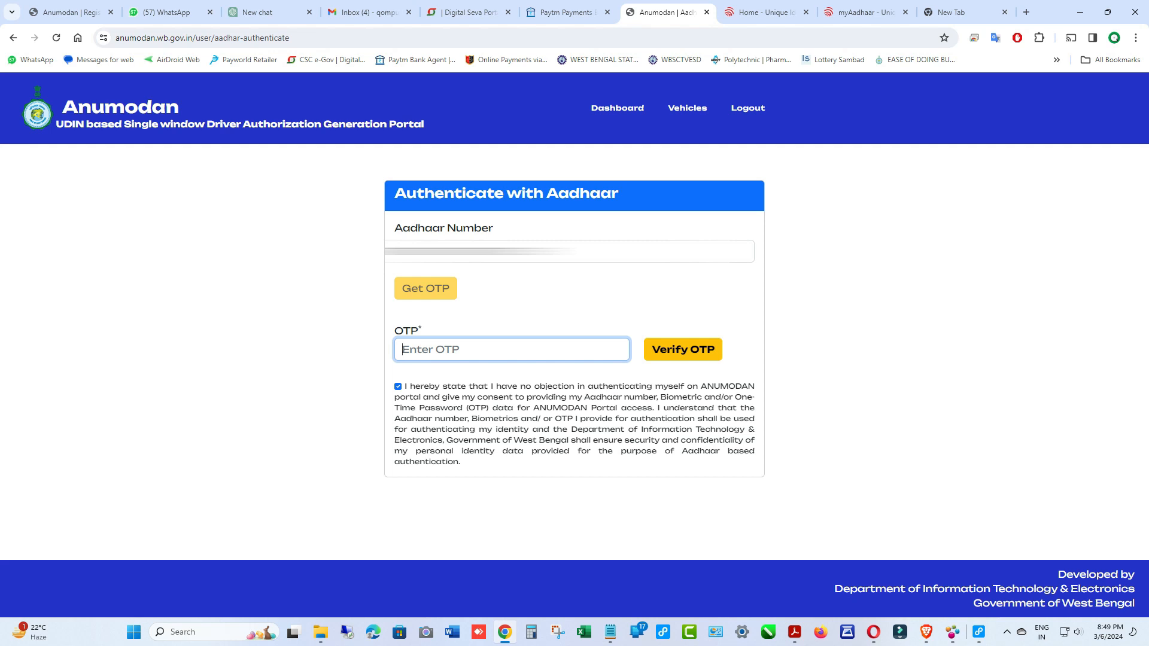
Enter the Aadhaar OTP received on the mobile and verify it.
key("Return")
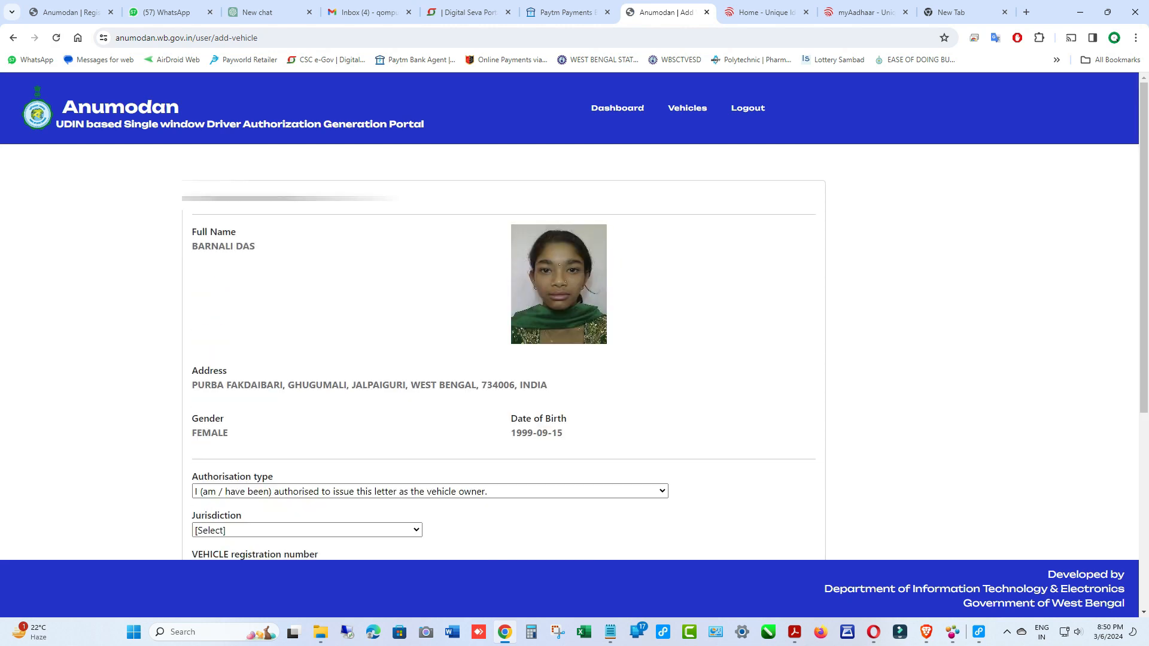
Keep the vehicle-owner authorisation type and choose SILIGURI POLICE COMMISSIONERATE as jurisdiction.
scroll(503, 353, "down", 2)
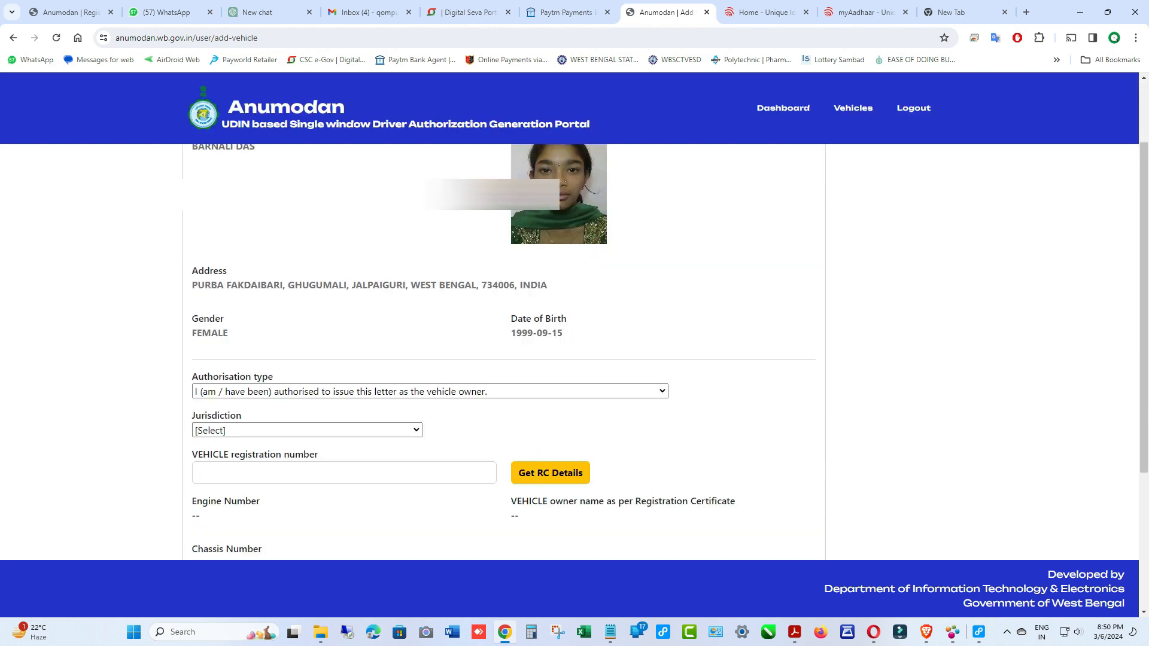
scroll(503, 353, "down", 2)
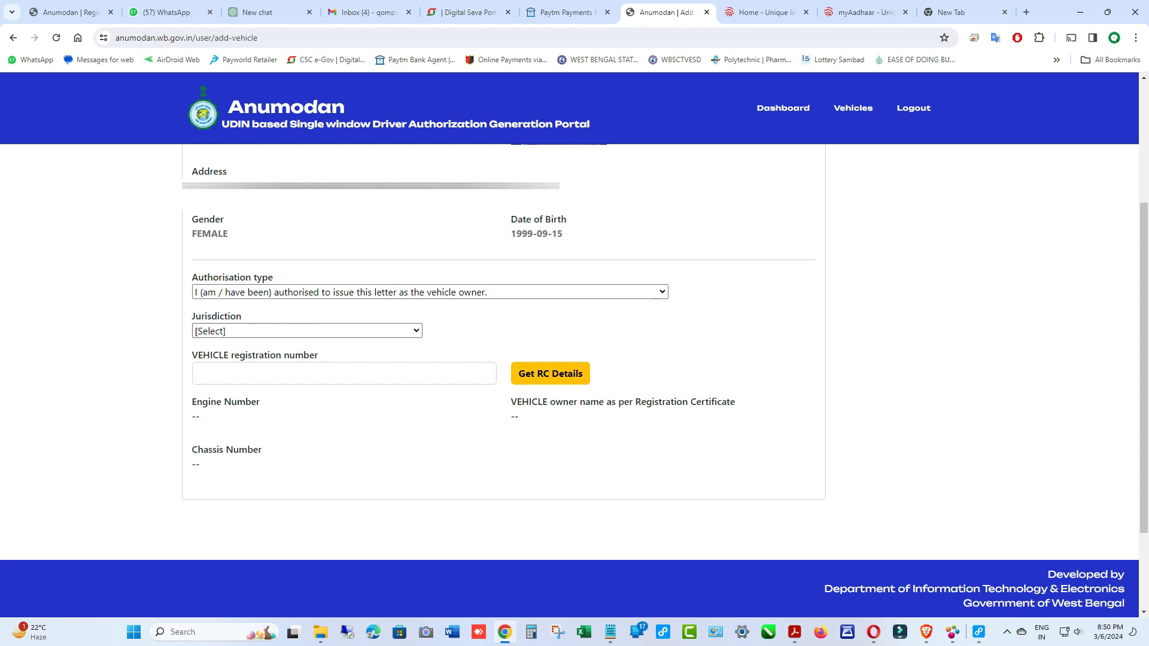
left_click(430, 292)
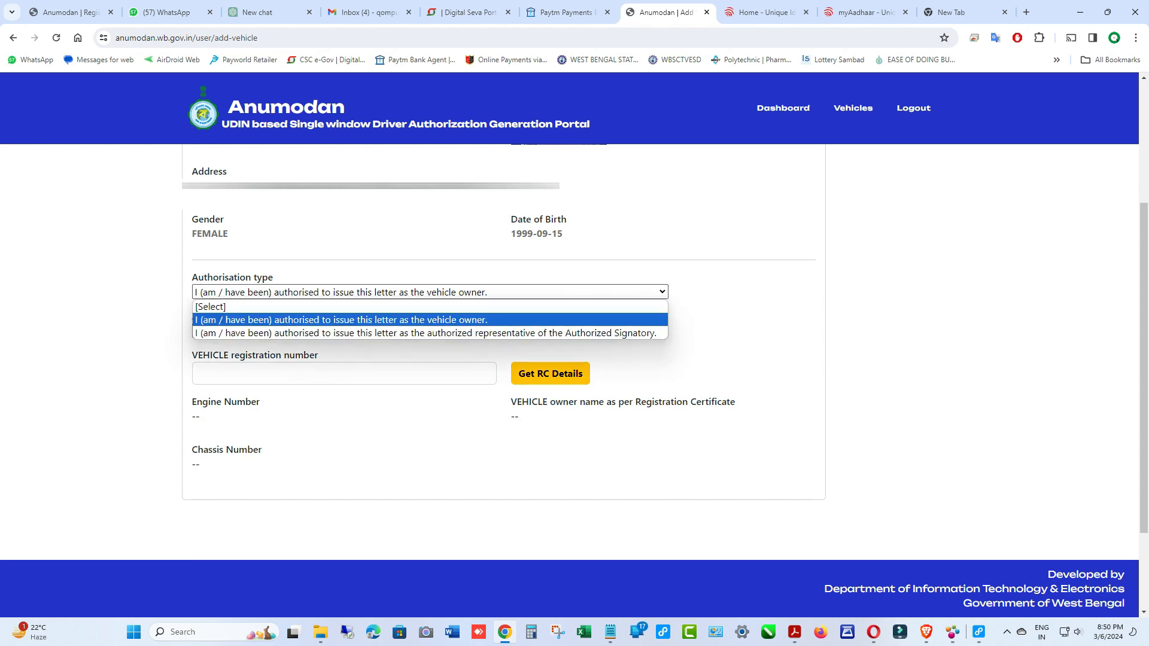
left_click(341, 320)
left_click(307, 330)
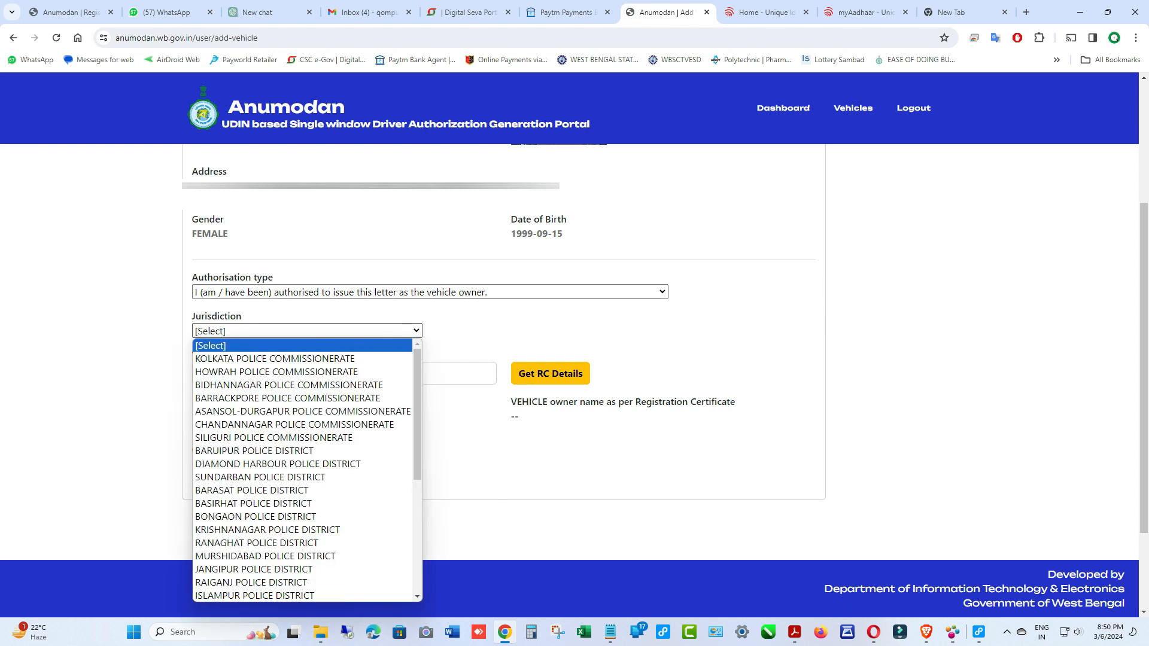
key("s")
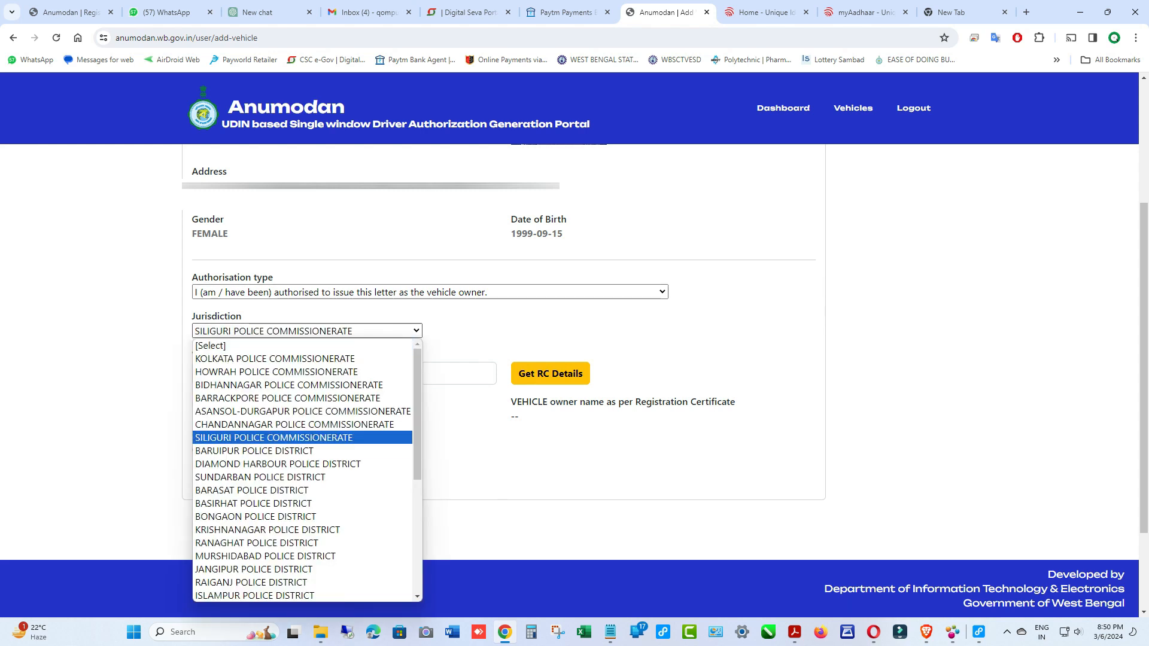
key("Return")
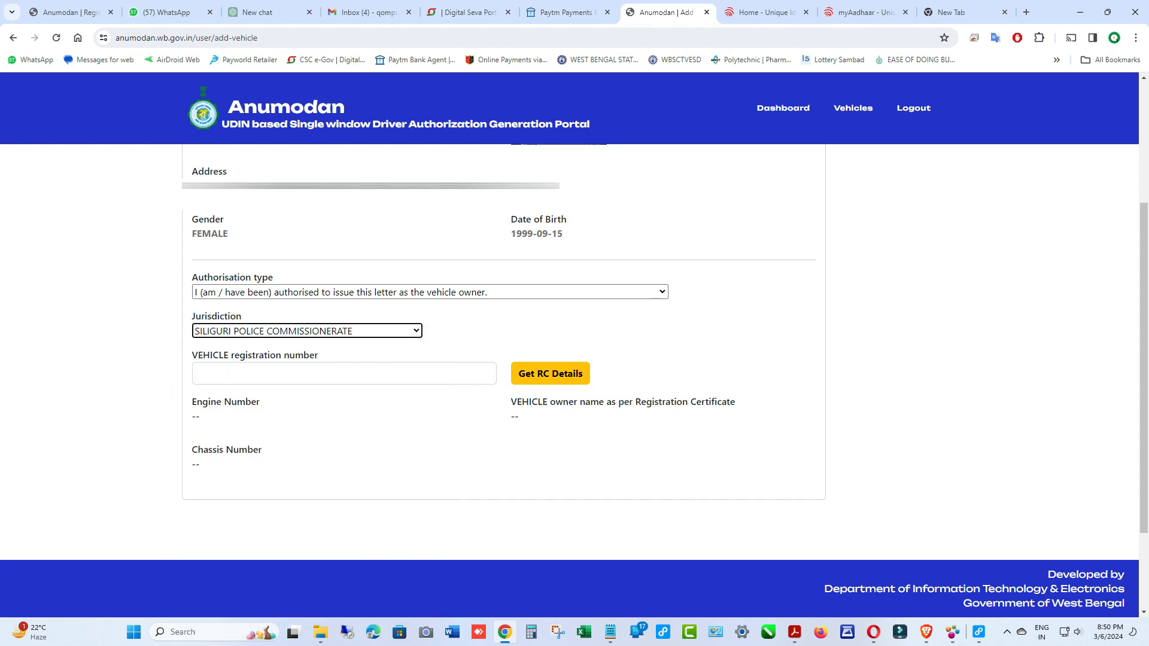
left_click(200, 373)
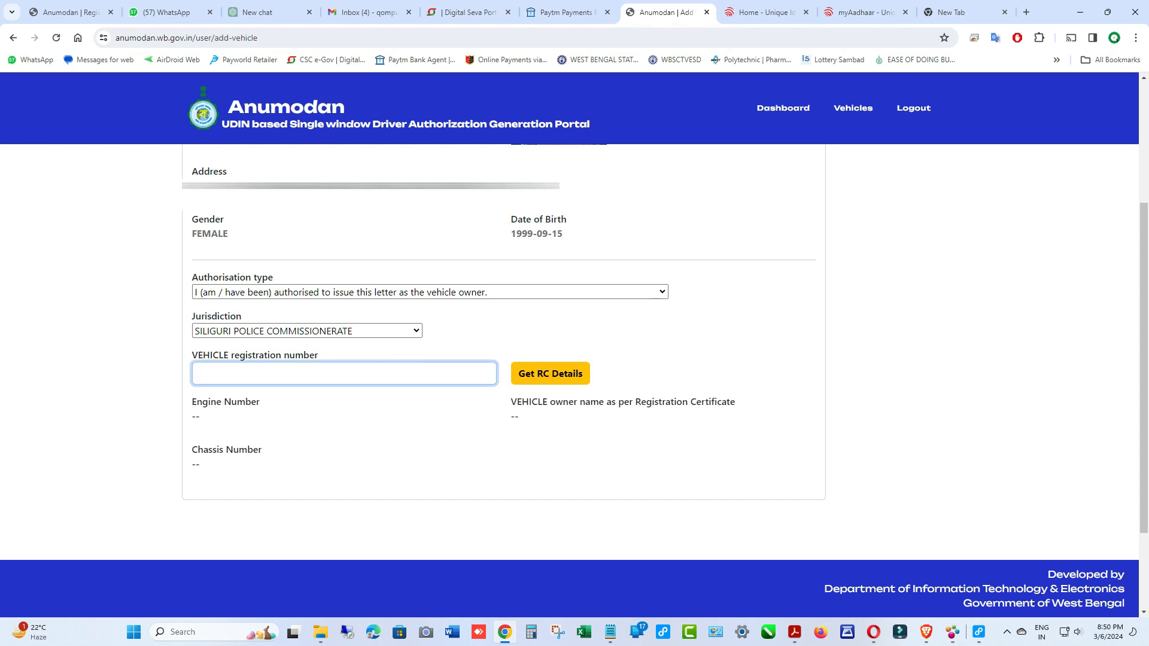
key("alt+Tab")
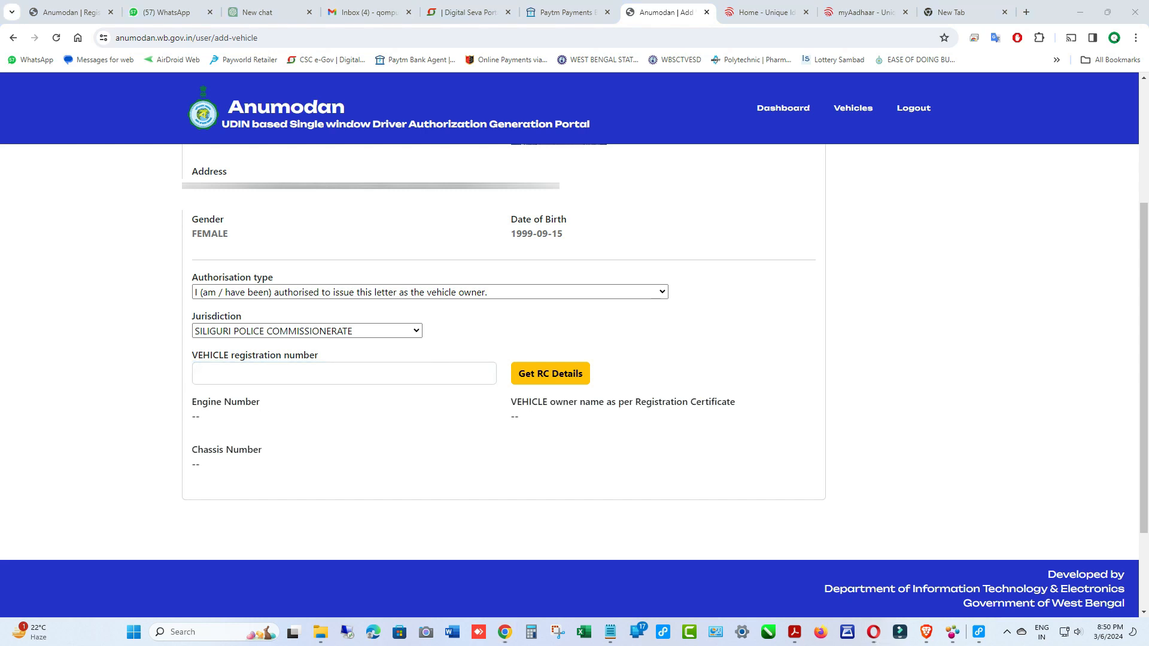
key("alt+Tab")
left_click(307, 331)
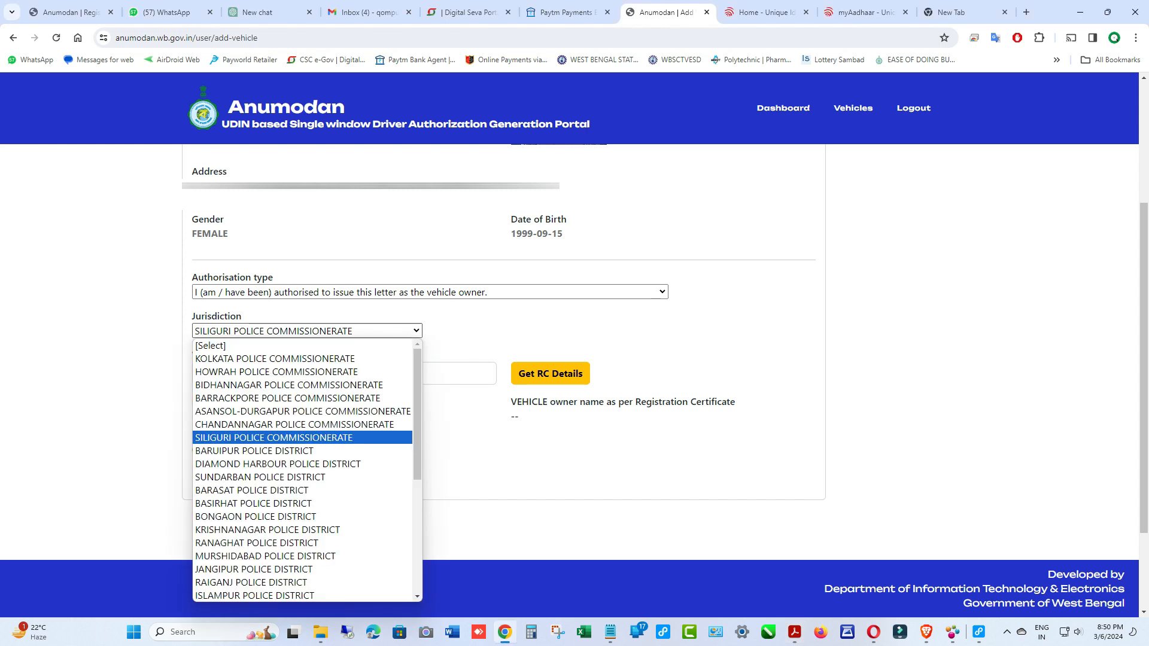
type("dar")
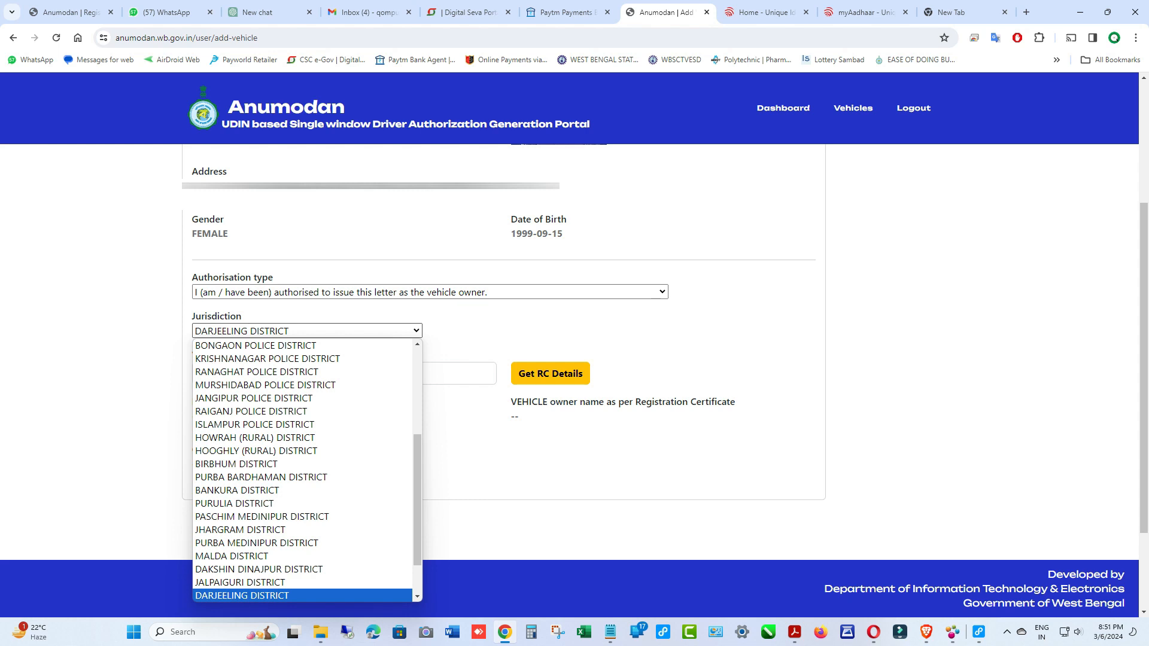
key("s")
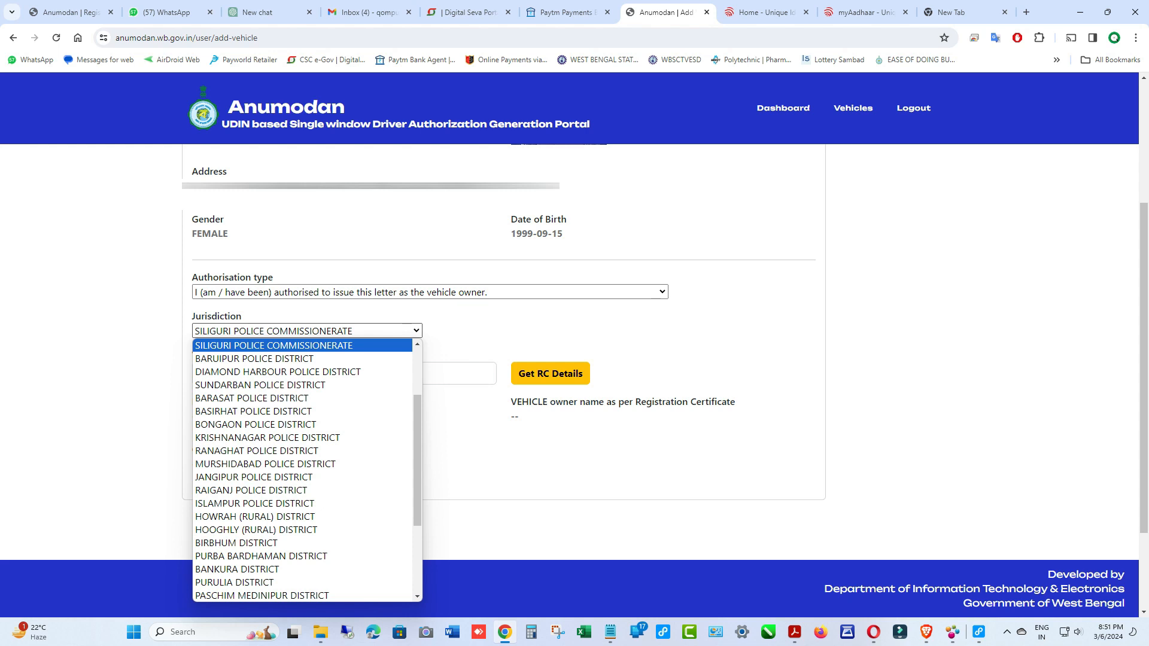
key("s")
key("s")
key("Return")
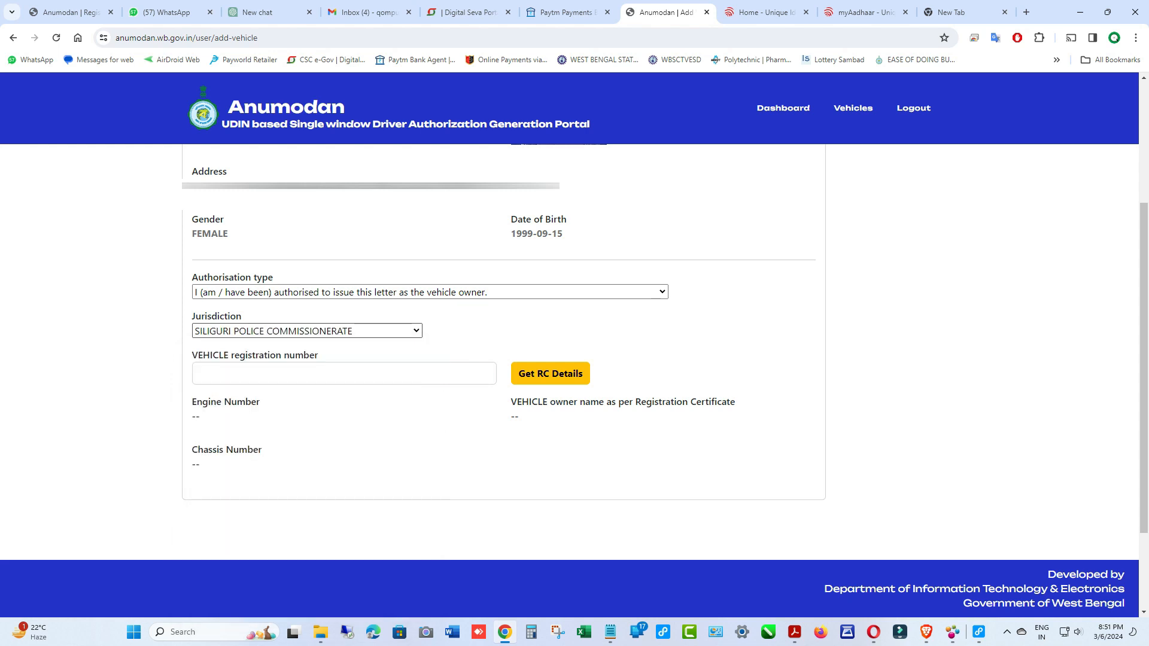
left_click(263, 373)
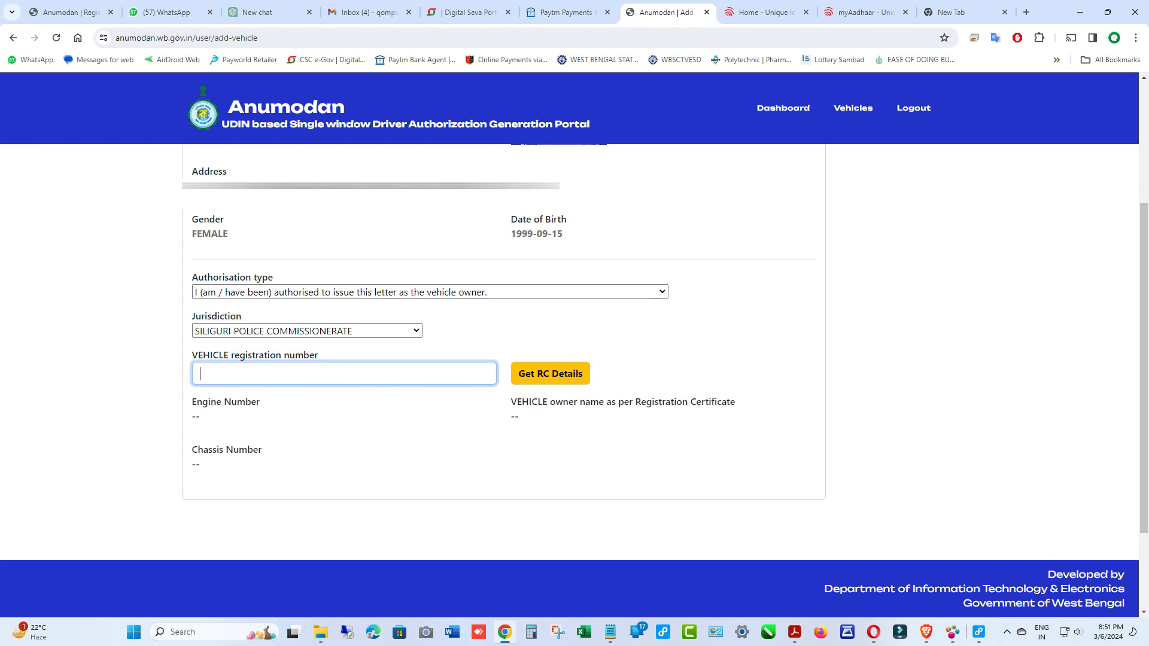
left_click(550, 373)
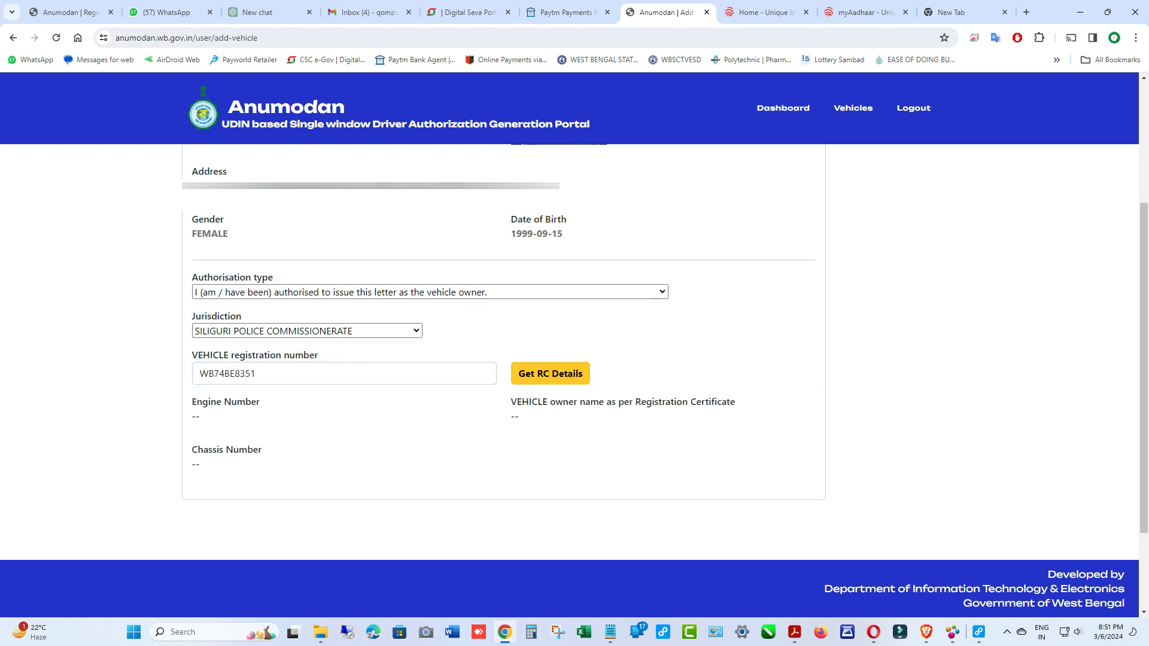
scroll(503, 299, "down", 2)
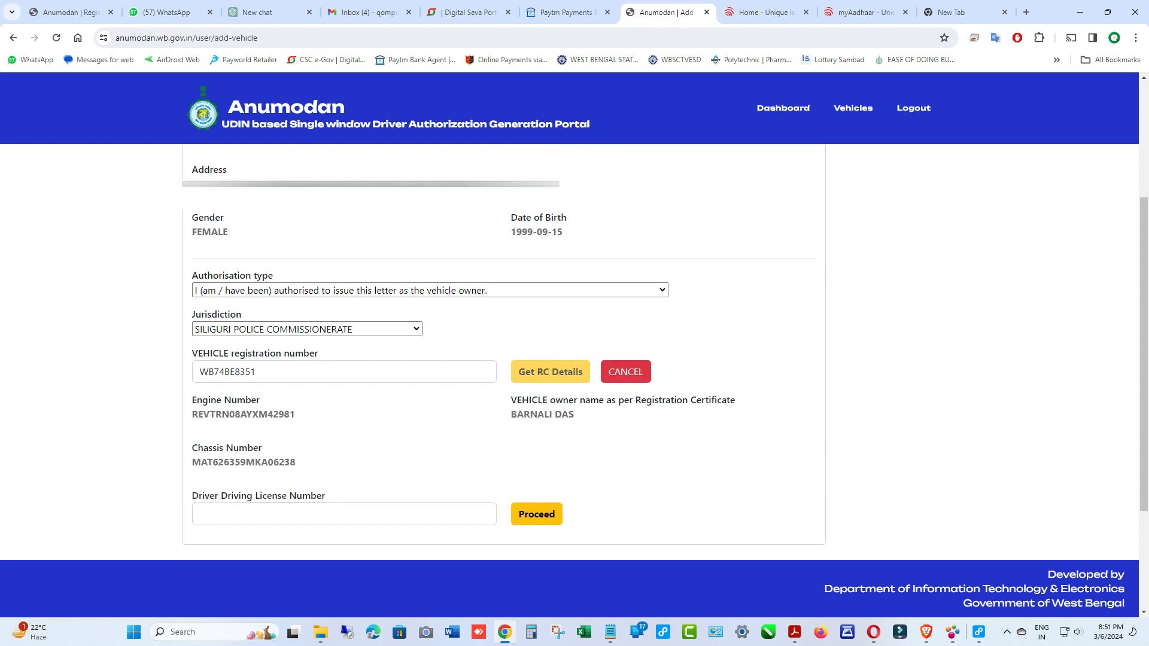
left_click(344, 416)
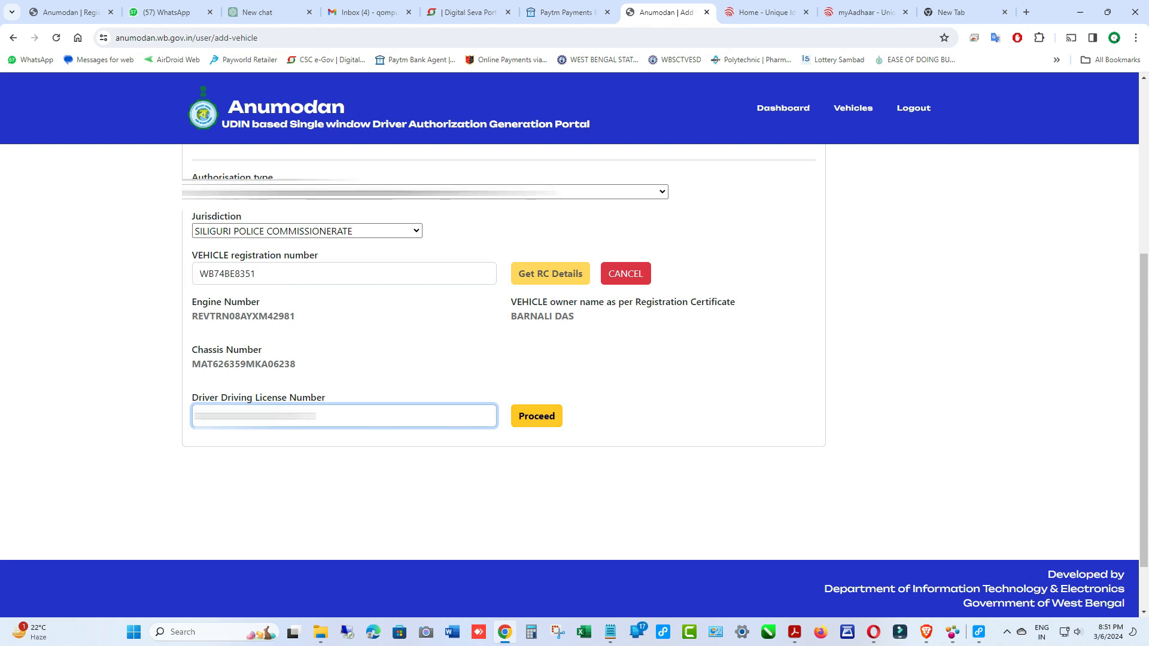
left_click(536, 416)
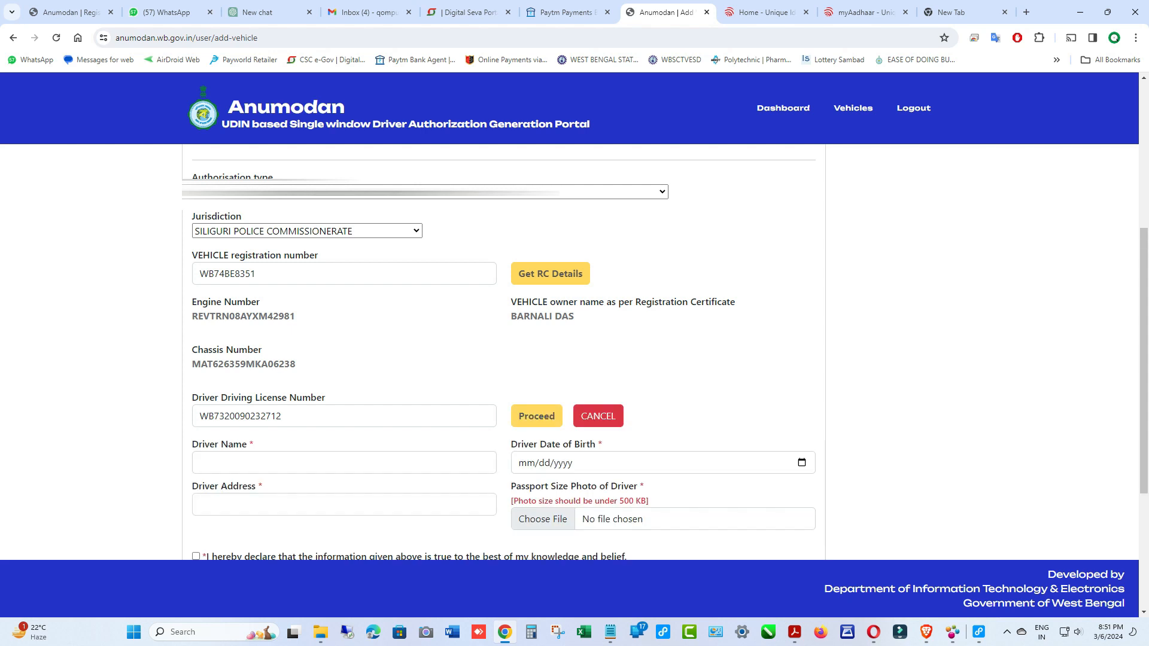
Enter the driver's full name and a first, incorrect date of birth.
scroll(502, 353, "down", 3)
left_click(201, 264)
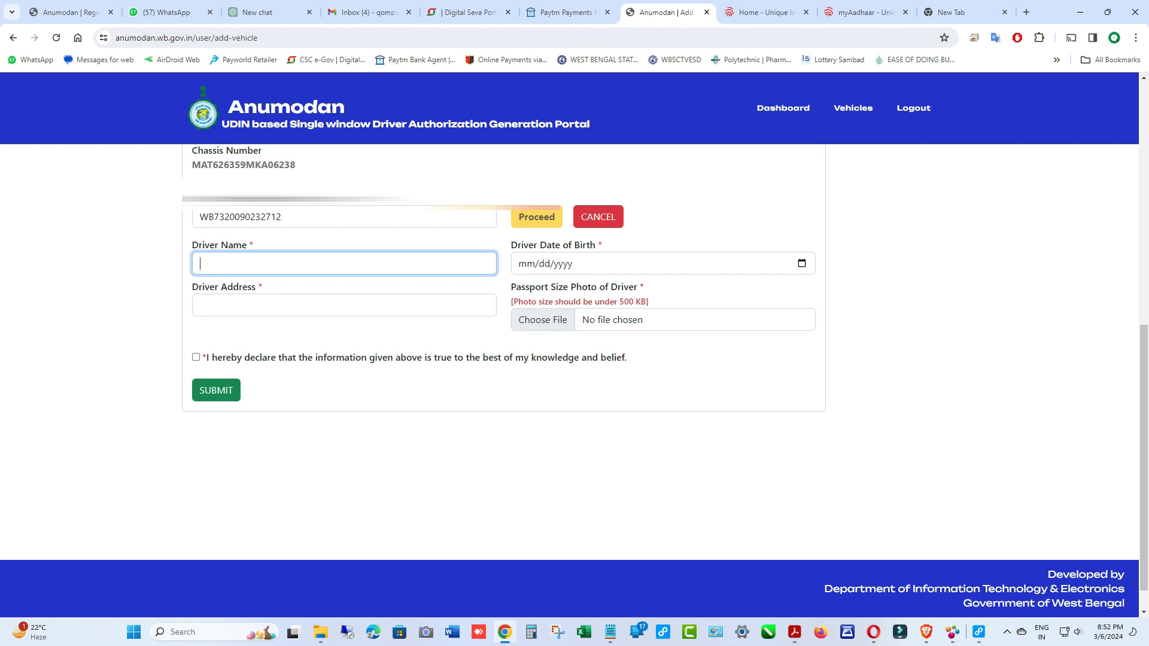
key("Tab")
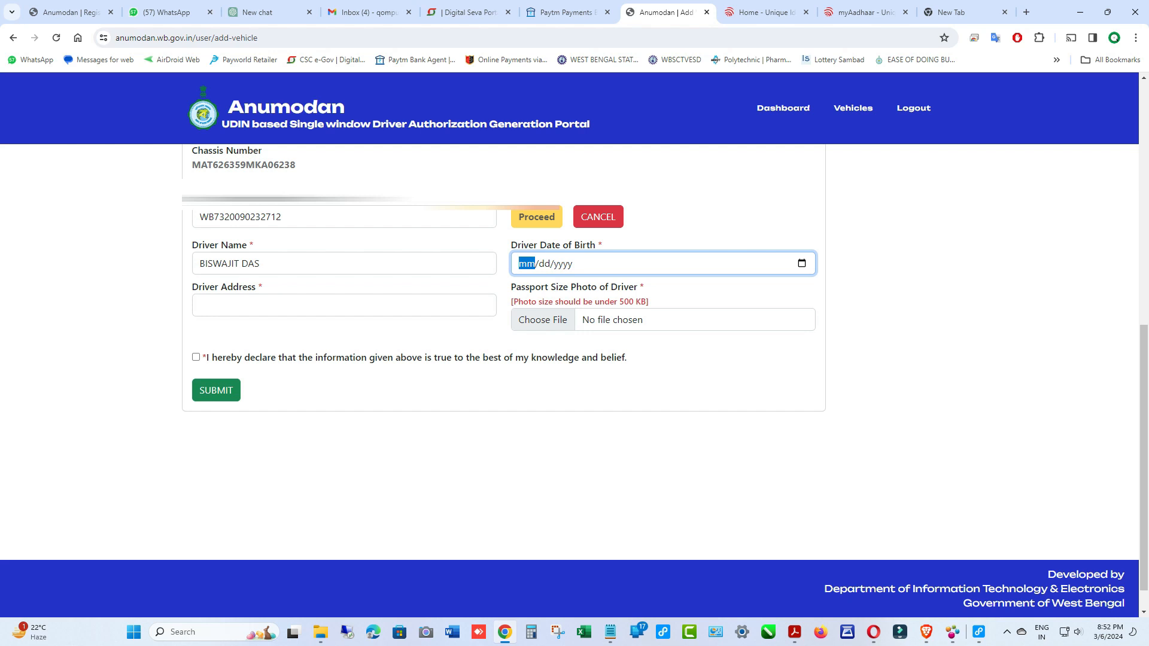
type("12/03/202905")
left_click(524, 263)
key("Tab")
key("shift+Tab")
key("Tab")
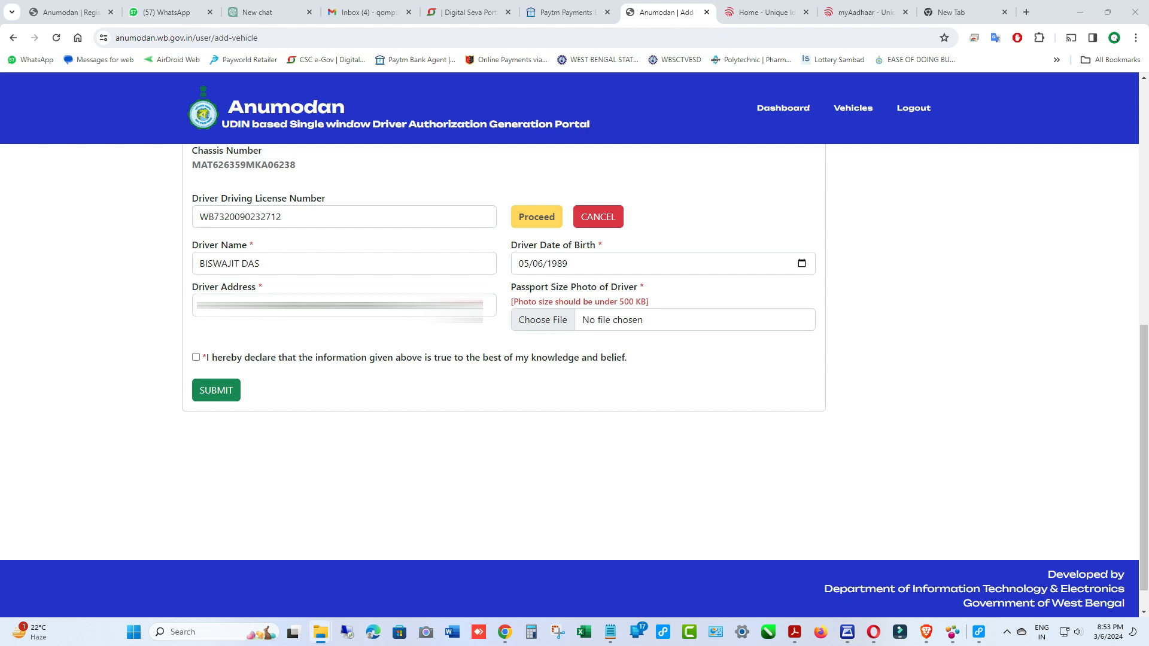
Attach img20240306_20533365.jpg from Documents as the driver's passport photo.
left_click(542, 320)
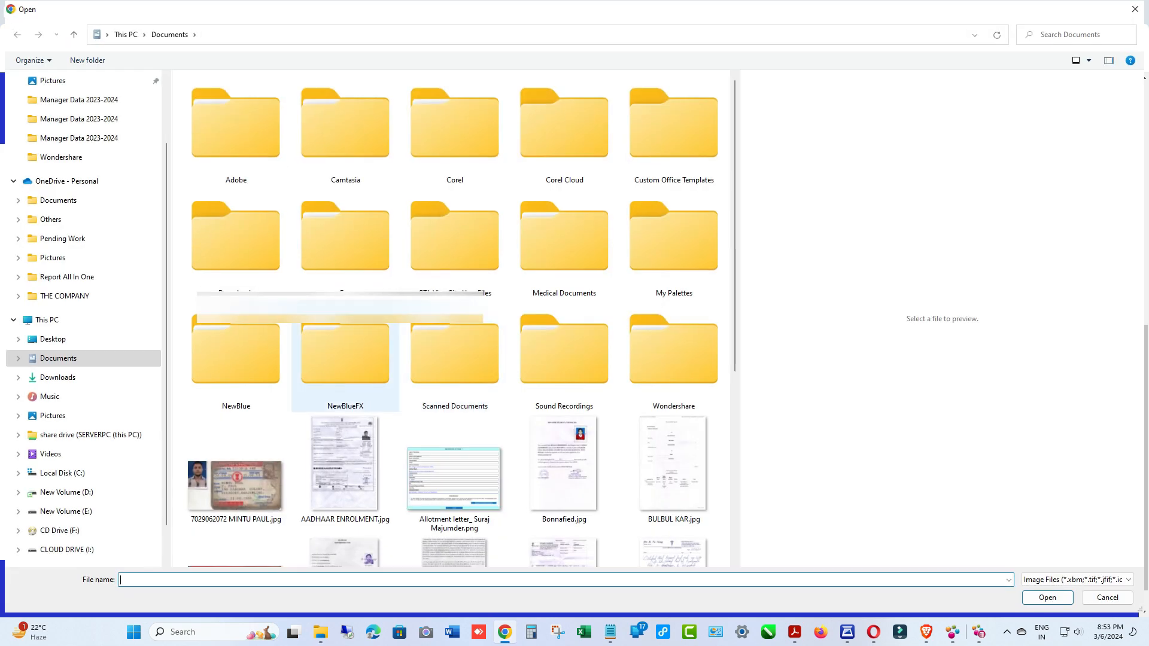
scroll(407, 366, "down", 5)
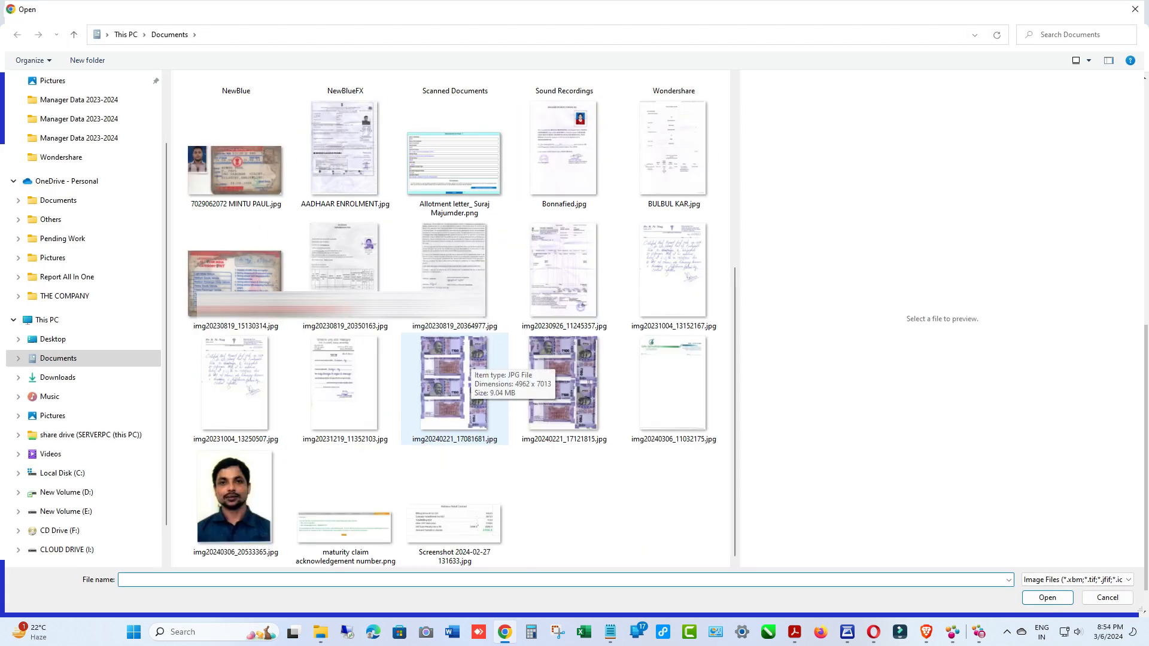
left_click(235, 497)
left_click(1047, 597)
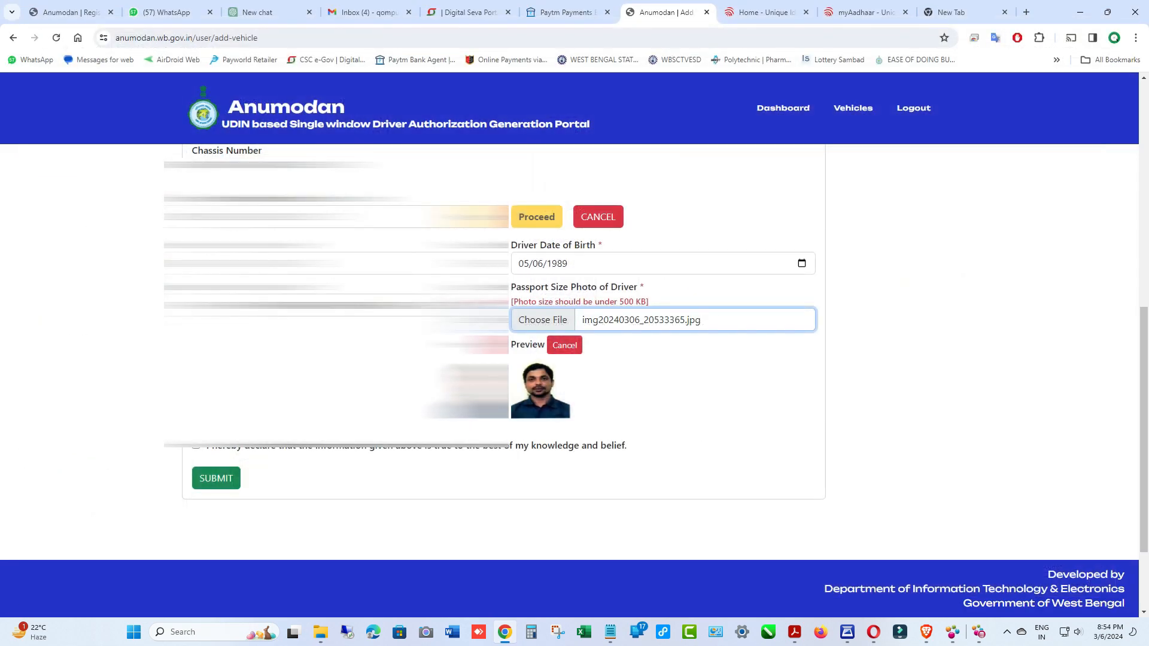
Tick the declaration and submit the vehicle and driver details.
scroll(656, 355, "down", 2)
left_click(197, 324)
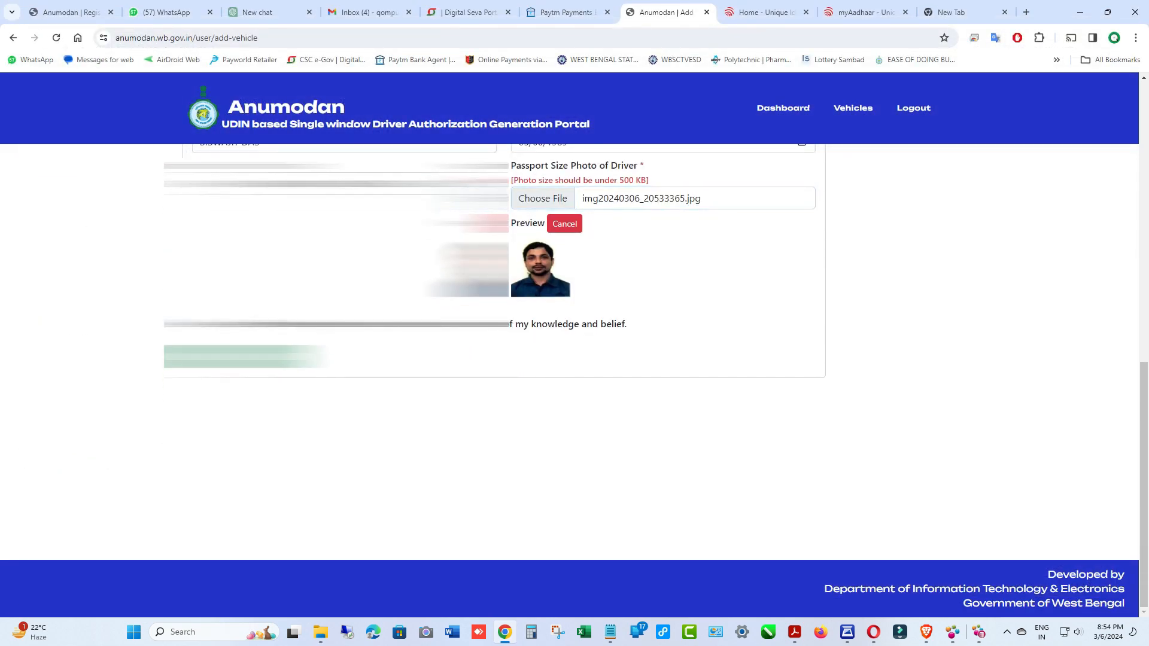
left_click(233, 356)
scroll(233, 356, "up", 3)
scroll(502, 353, "up", 10)
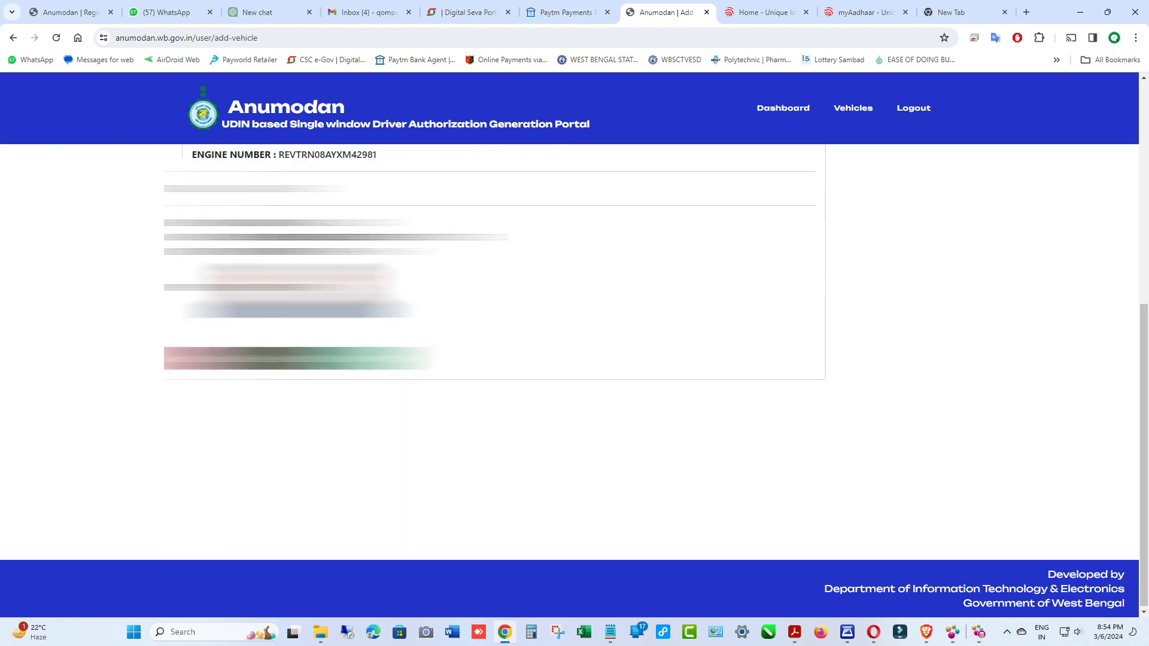
scroll(502, 353, "down", 7)
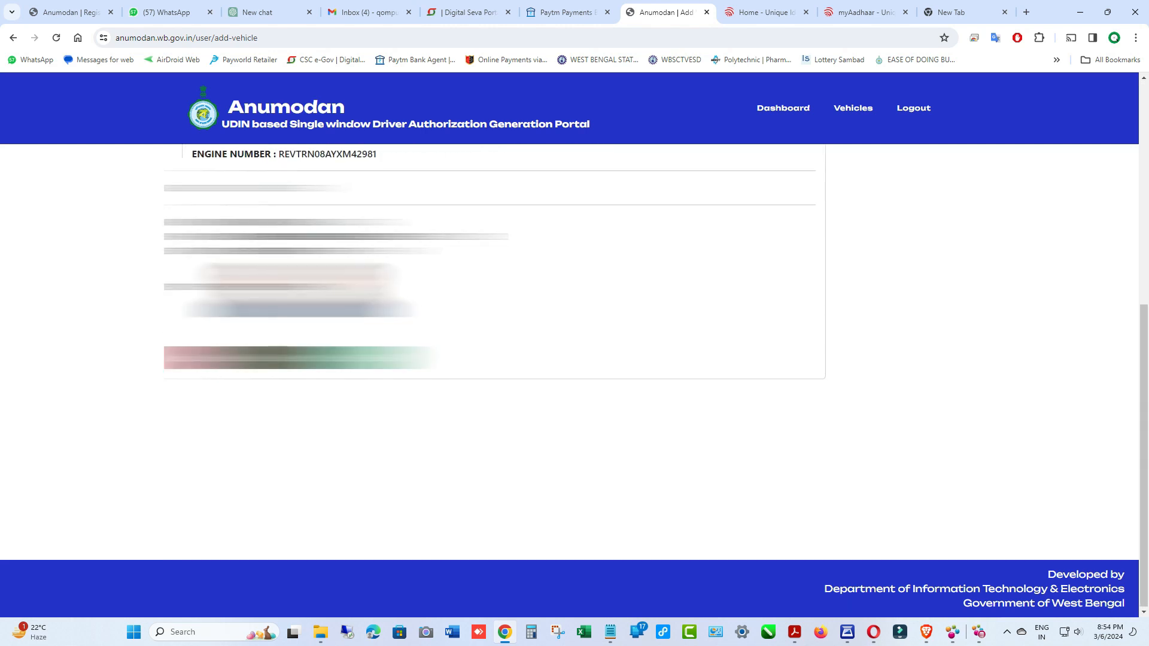
Pay the INR 100.00 service fee through the SBI Payment Gateway using State Bank of India internet banking.
left_click(365, 356)
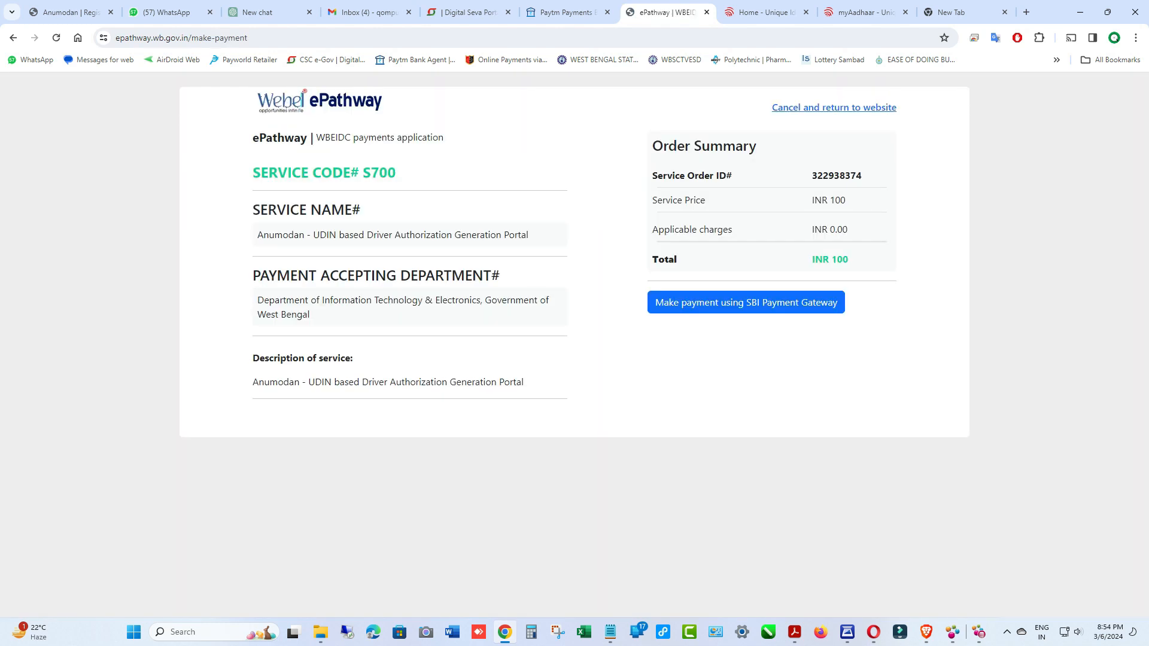
left_click(745, 302)
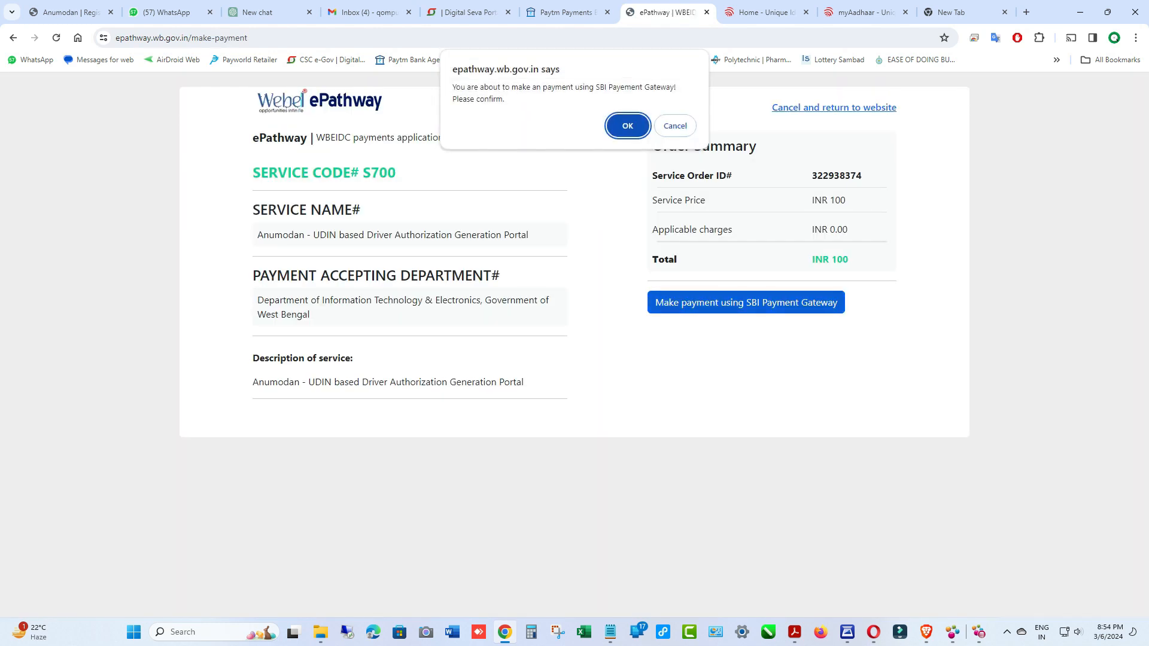
key("Return")
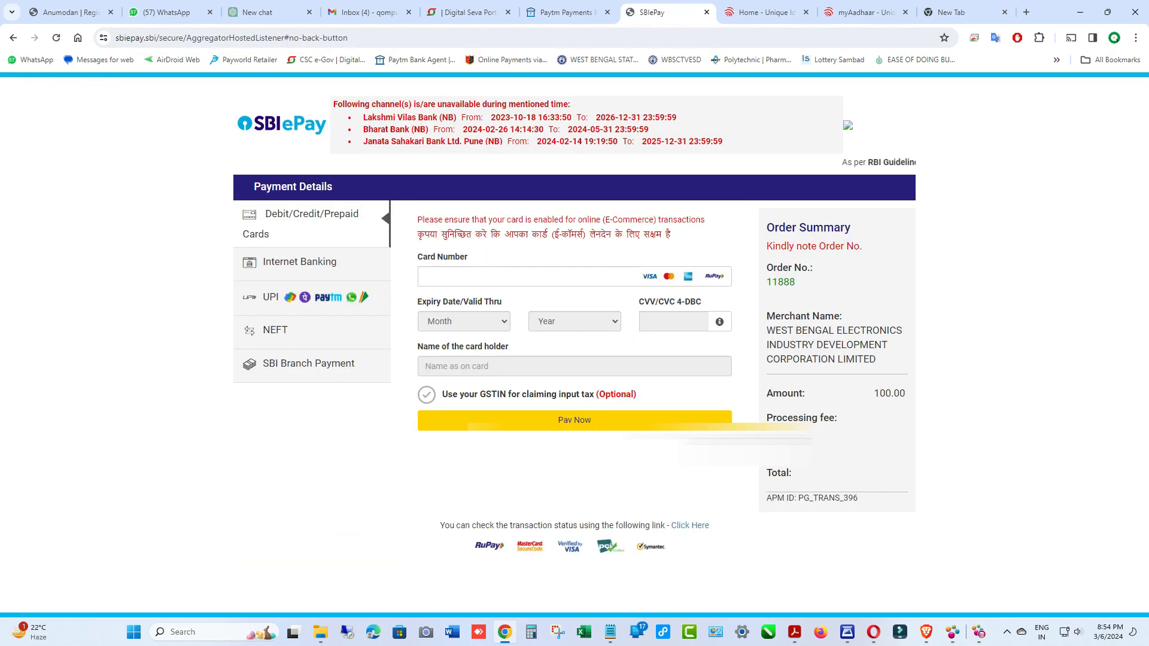
left_click(299, 262)
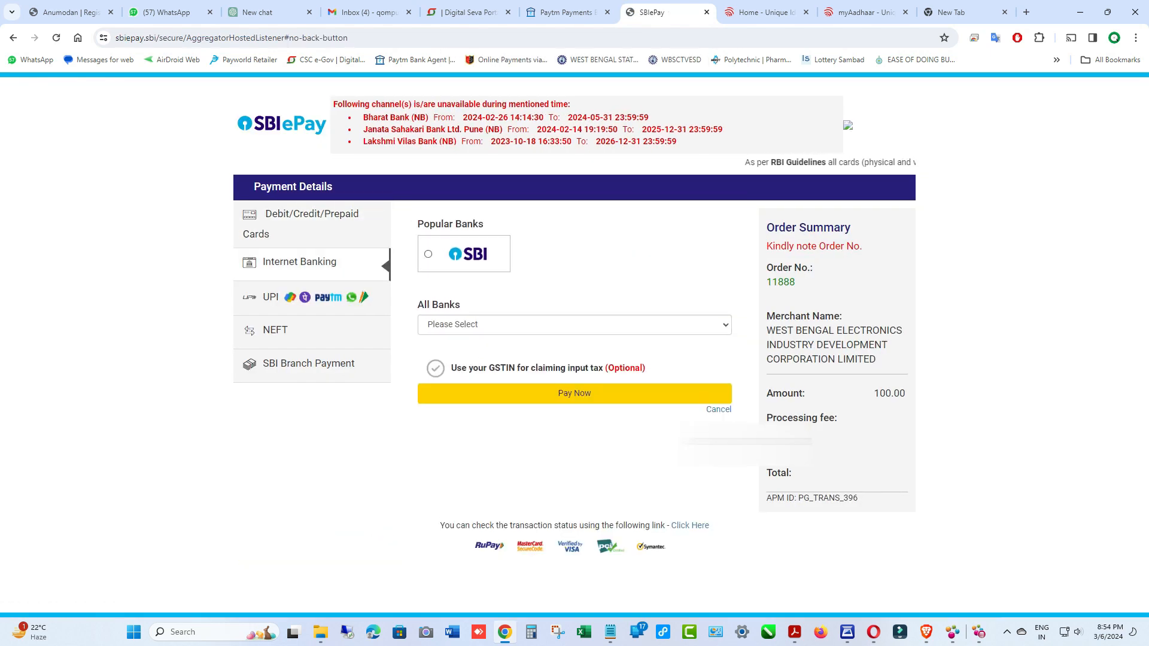
left_click(428, 254)
left_click(575, 394)
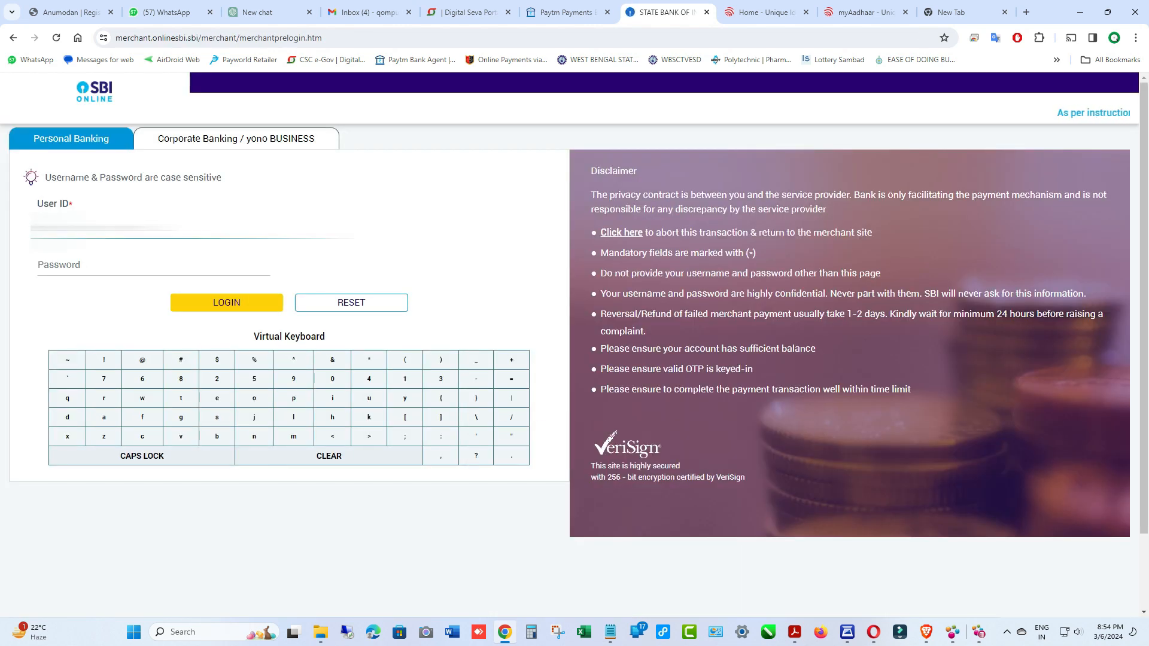
Enter the SBI Online account password and log in.
key("Tab")
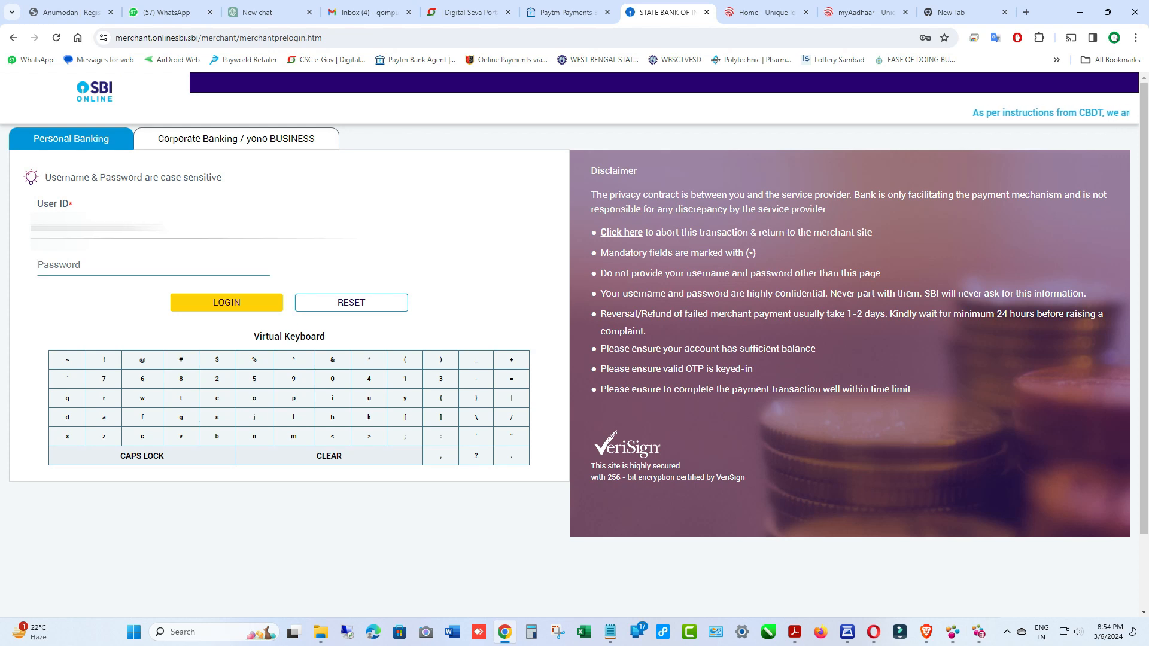
type("•••••••••")
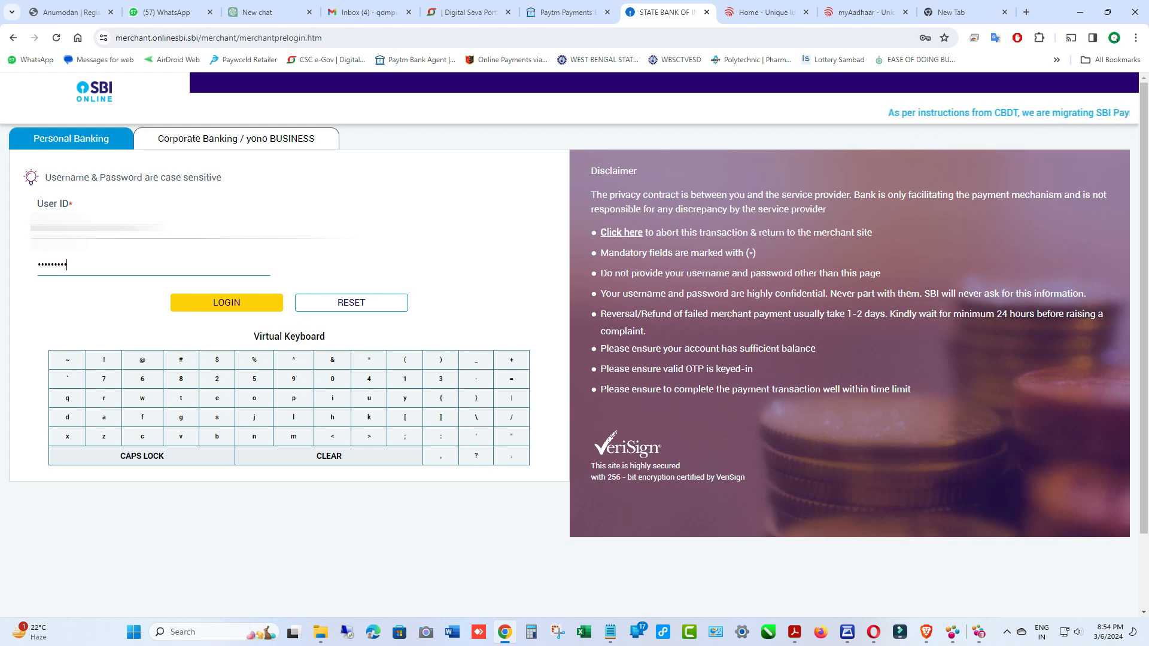
key("Return")
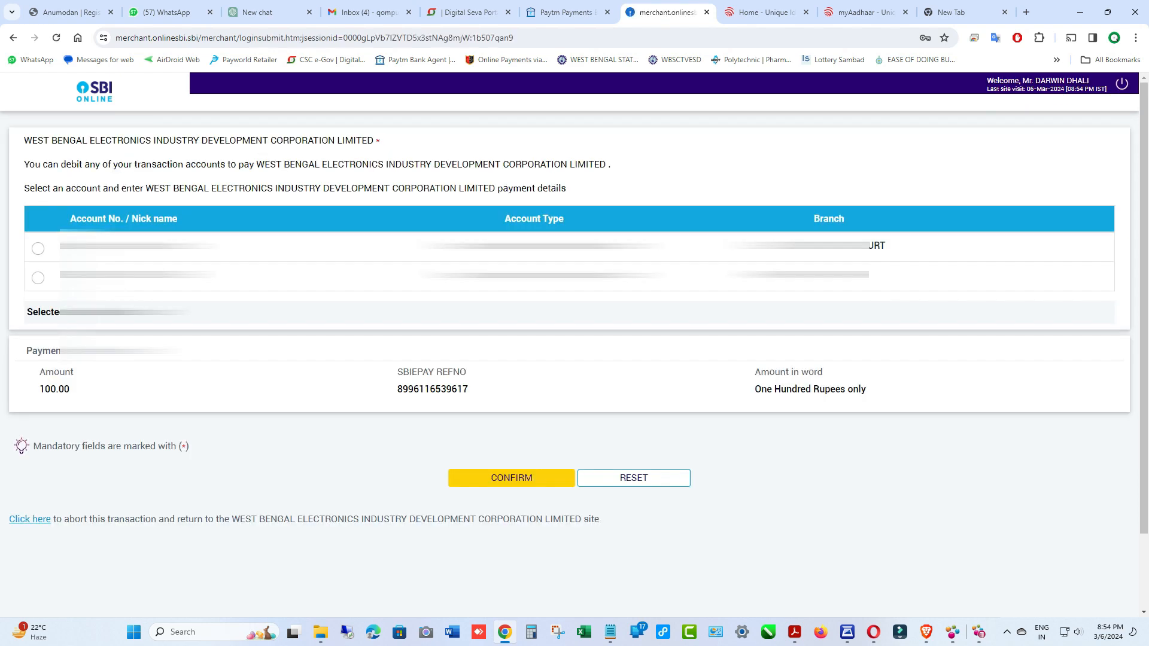
Debit the second listed account and confirm the 100.00 payment with the SMS high security password.
left_click(38, 278)
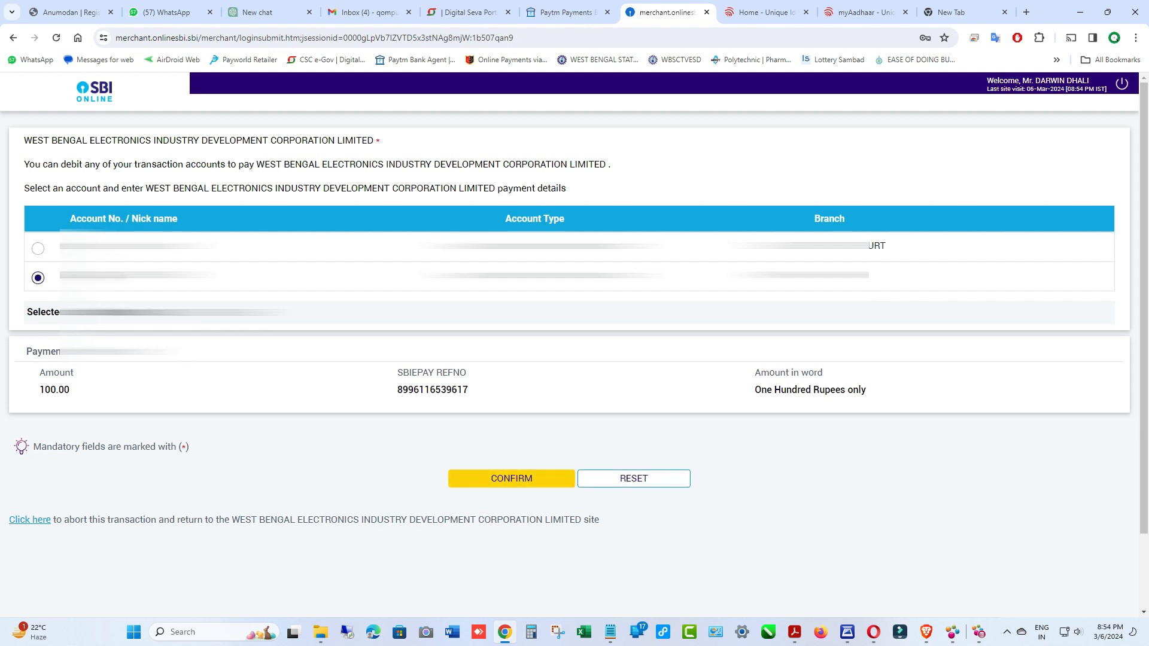
left_click(511, 478)
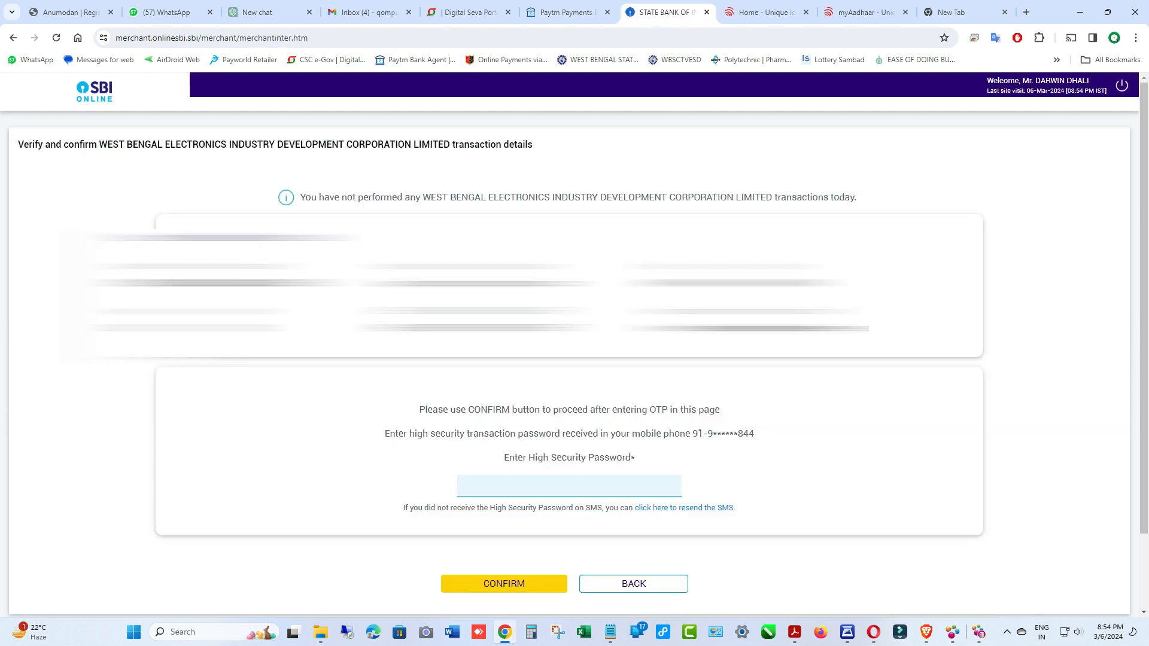
left_click(527, 486)
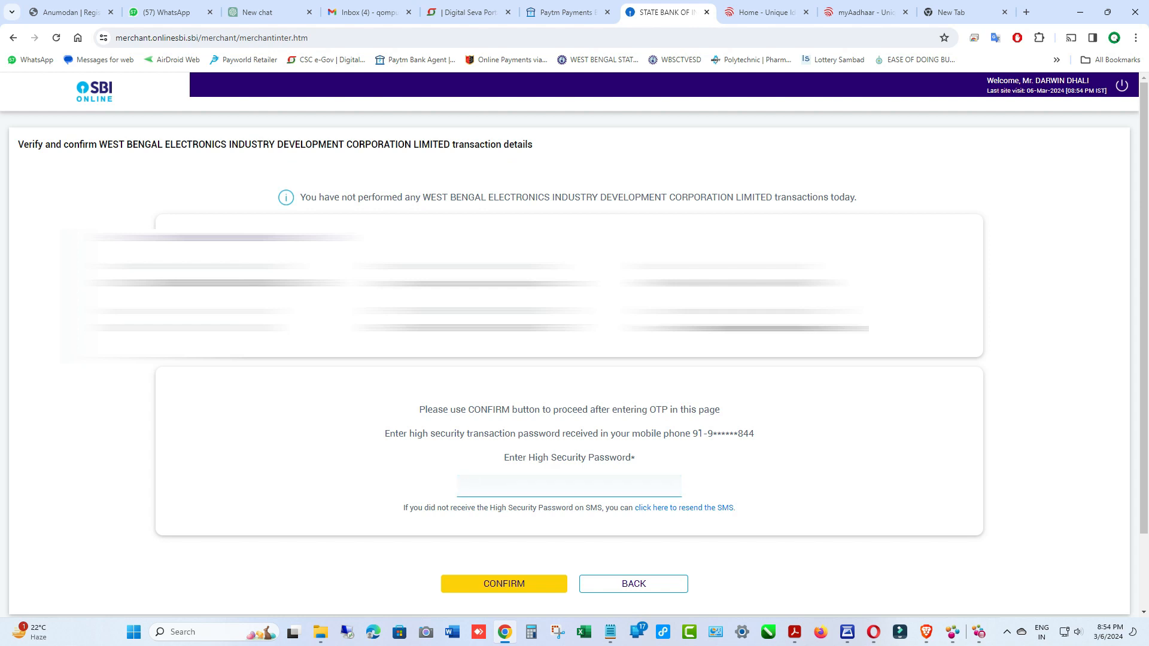
type("******")
key("Return")
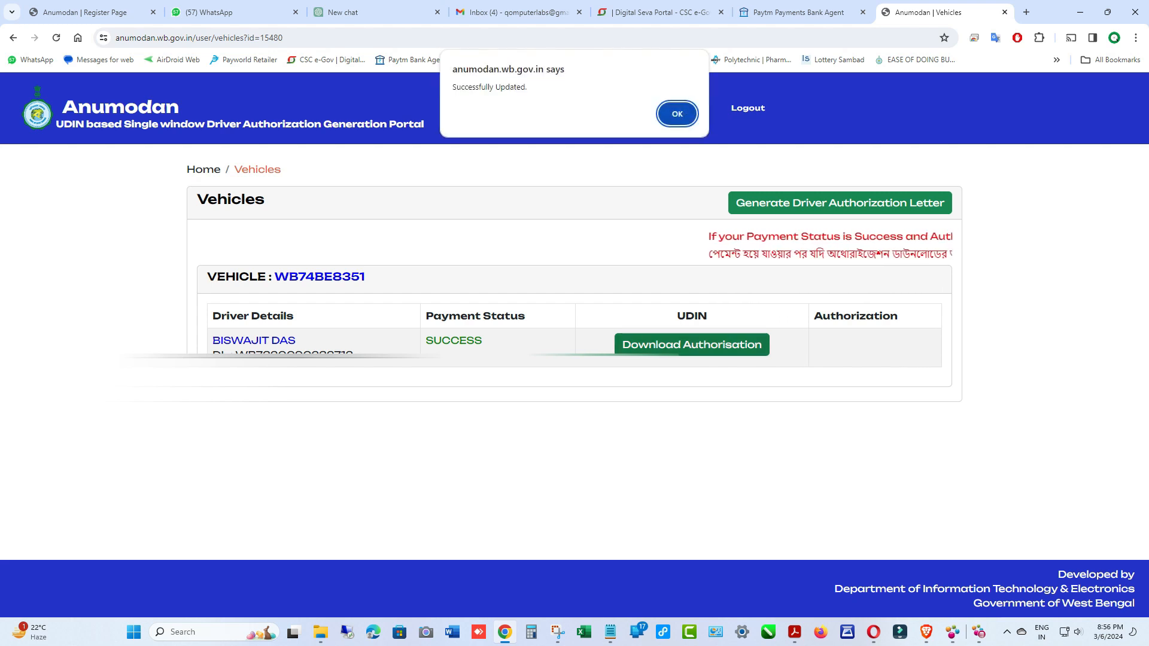
Dismiss the Successfully Updated notice and return to the Anumodan Vehicles tab.
key("Return")
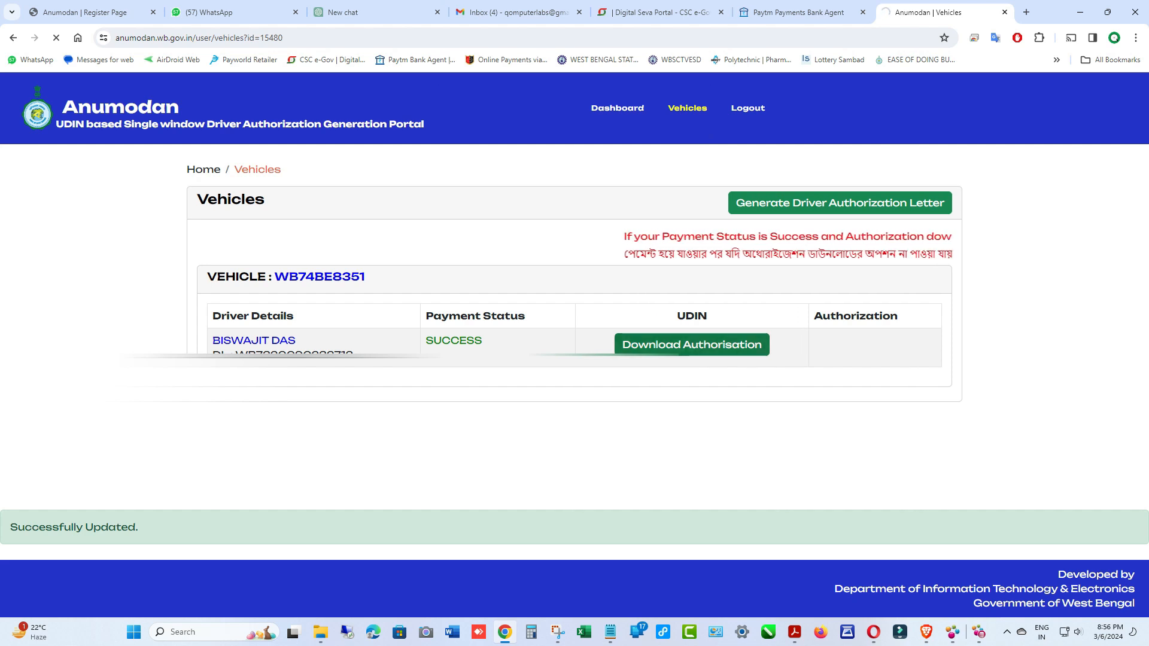
left_click(798, 12)
left_click(933, 12)
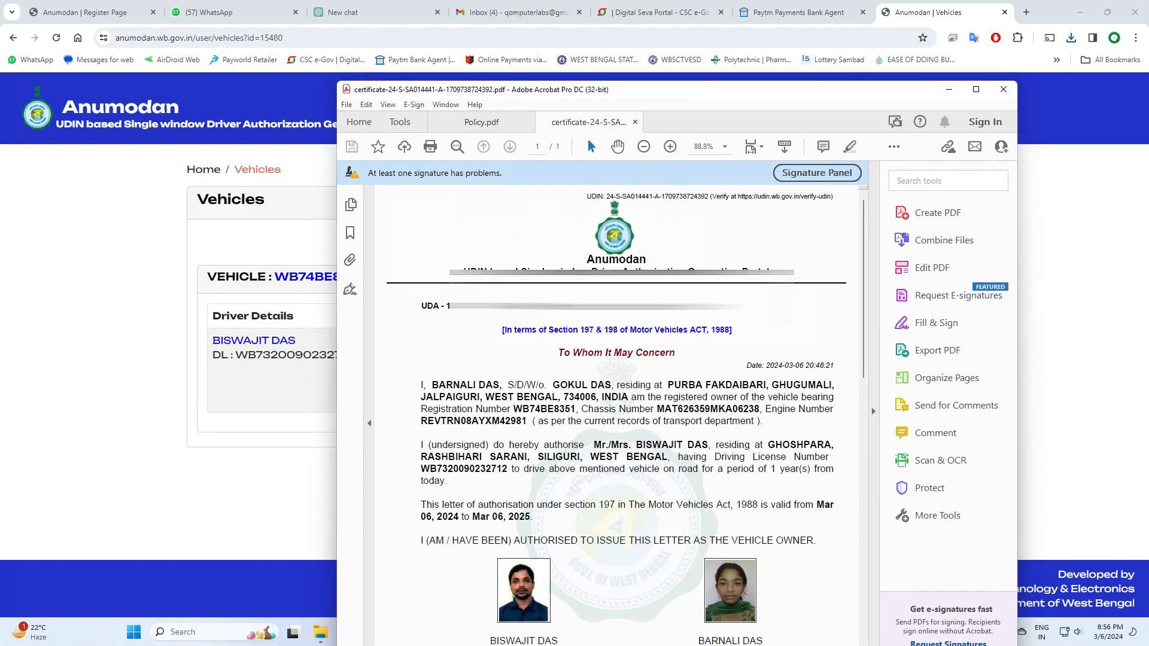
Maximize the certificate PDF window, zoom out to 75%, and close Policy.pdf.
left_click(976, 89)
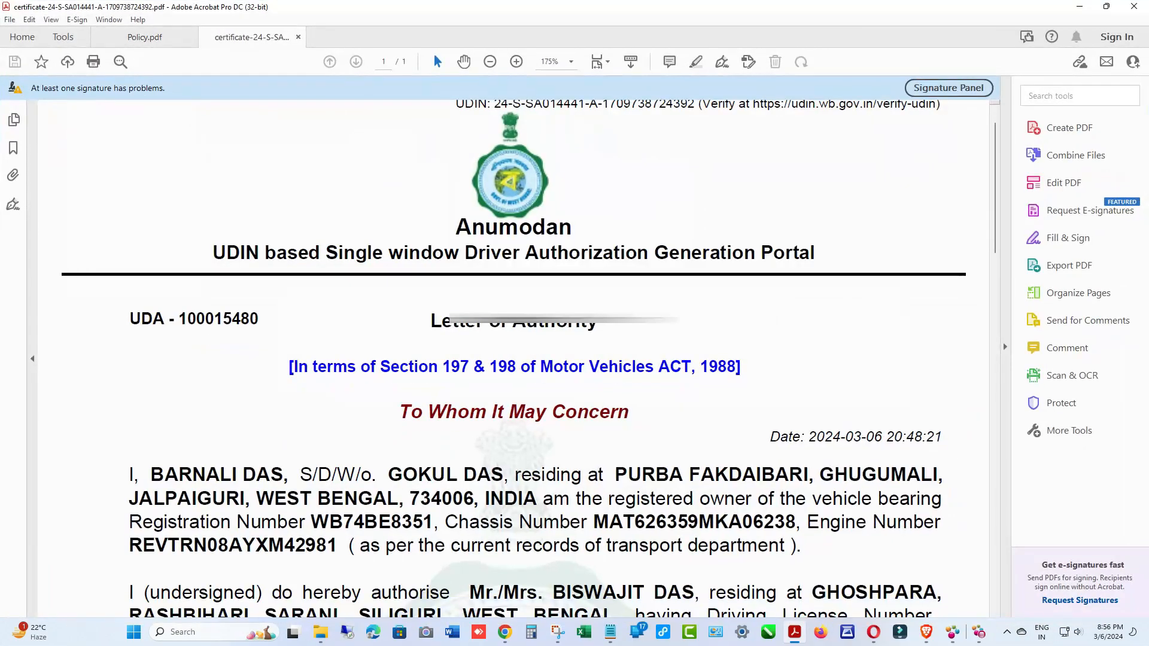
scroll(751, 265, "down", 4)
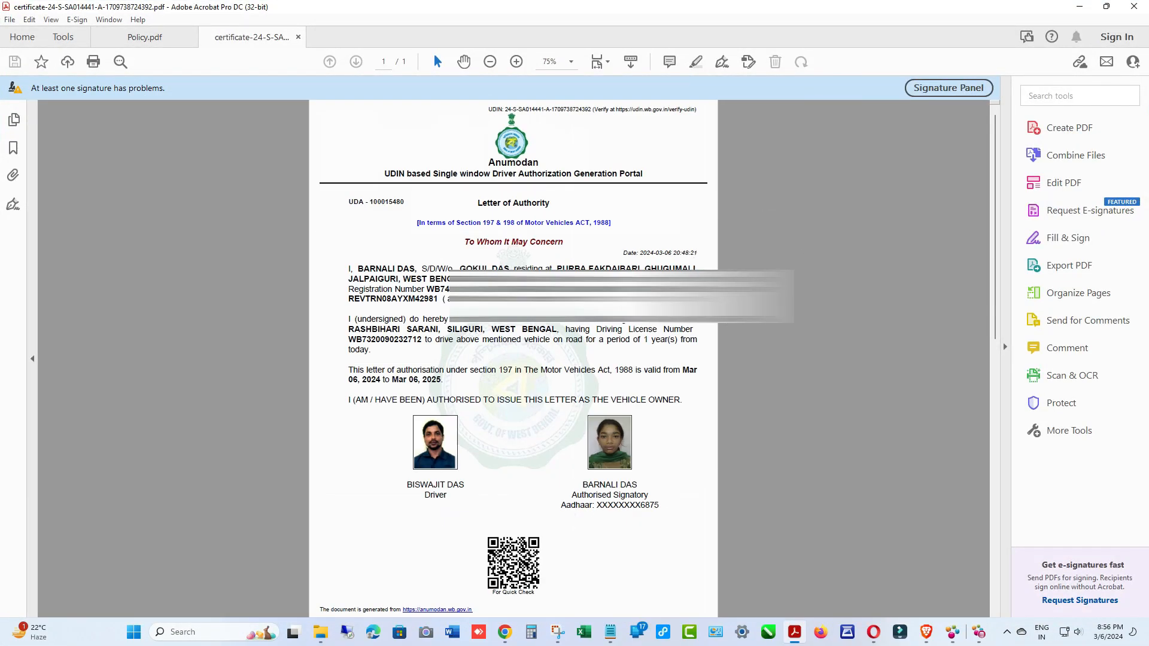
scroll(513, 359, "down", 2)
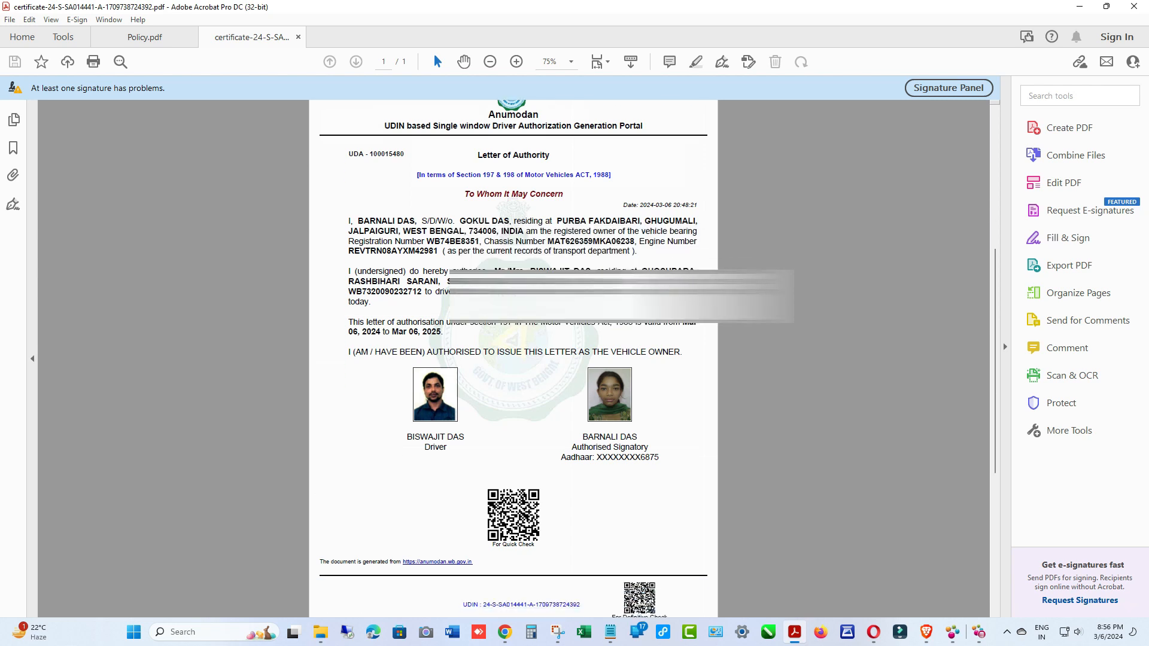
scroll(513, 359, "up", 2)
left_click(191, 37)
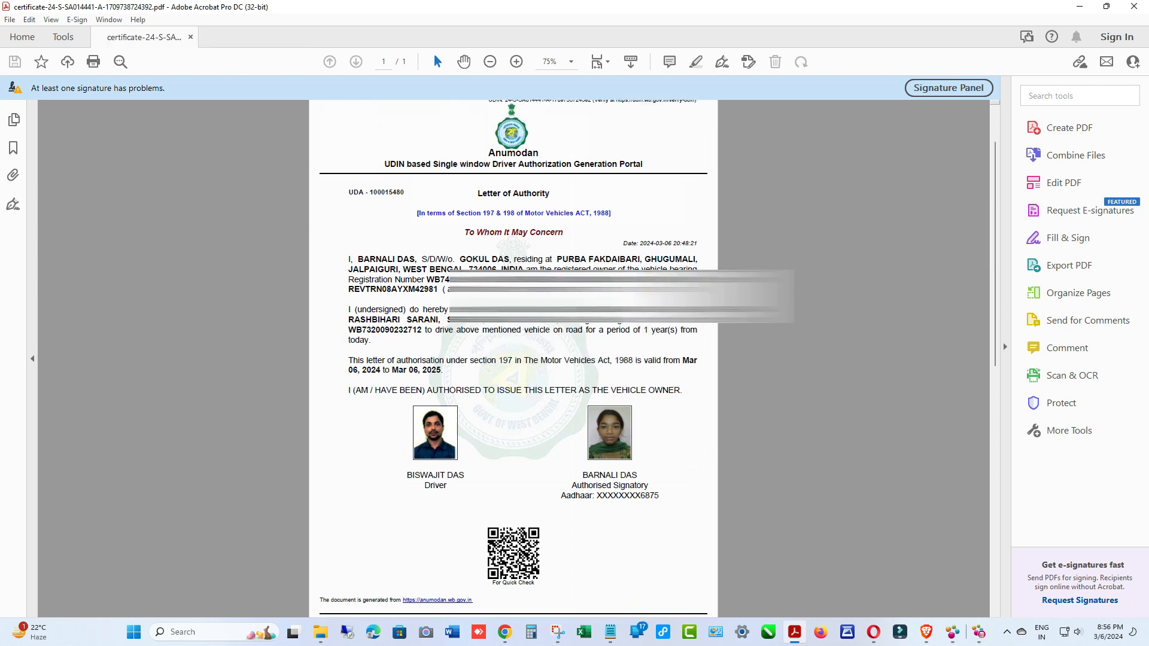